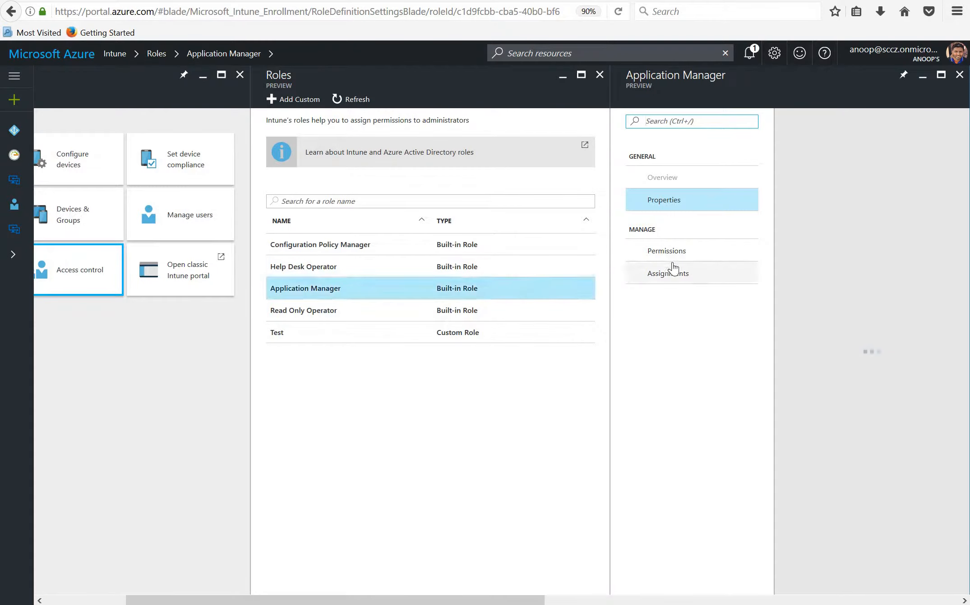
# Review the Application Manager role's assignments and its ManagedApps, ManagedDevices and MobileApps permissions, and return to the Intune overview
pyautogui.click(666, 274)
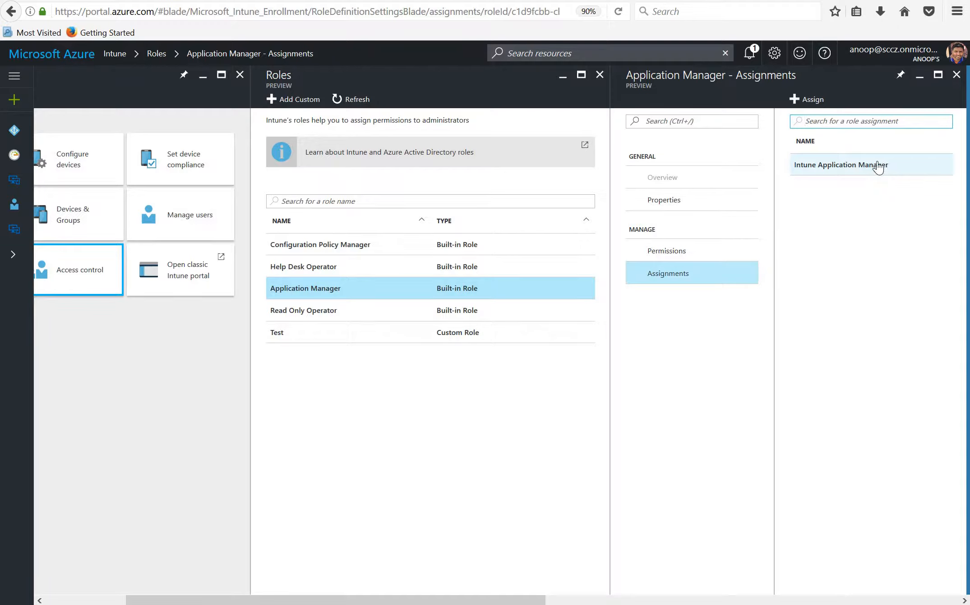
pyautogui.click(676, 252)
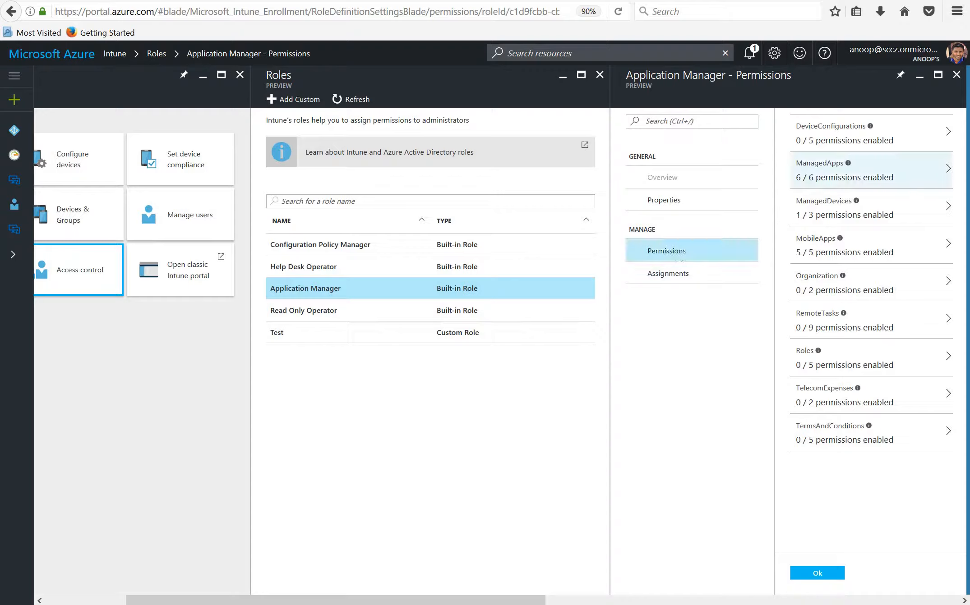
pyautogui.click(837, 180)
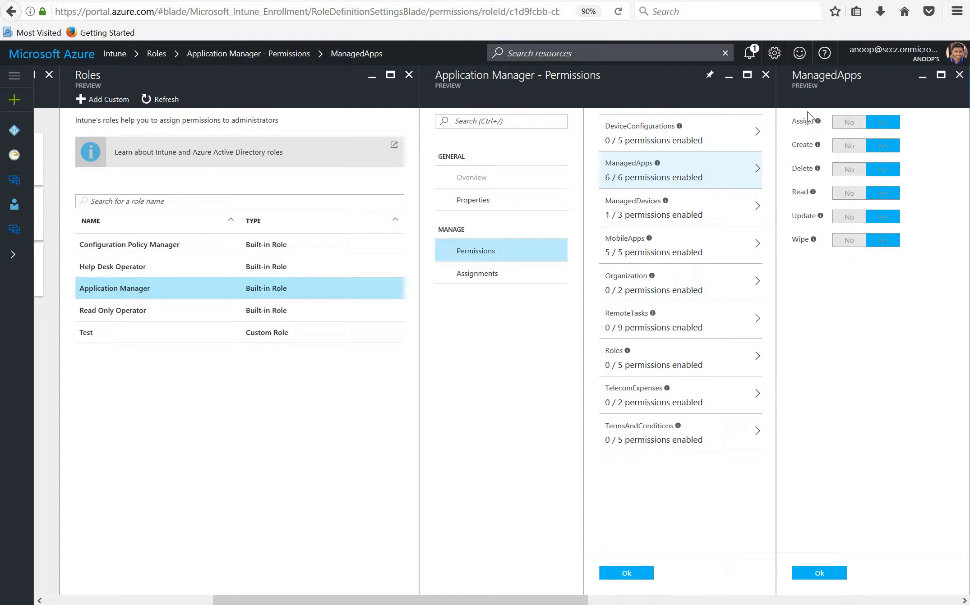
pyautogui.click(681, 217)
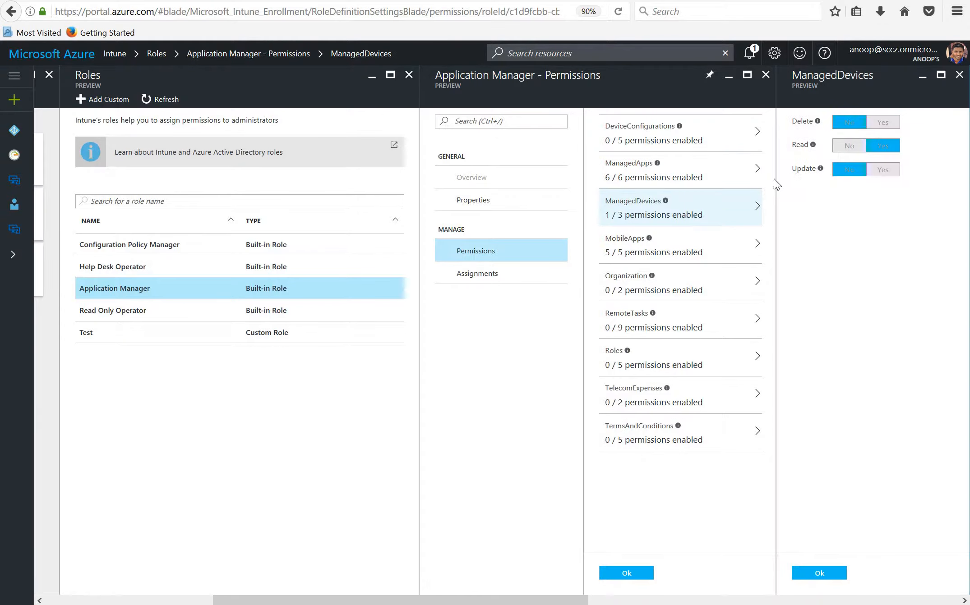
pyautogui.moveTo(818, 149)
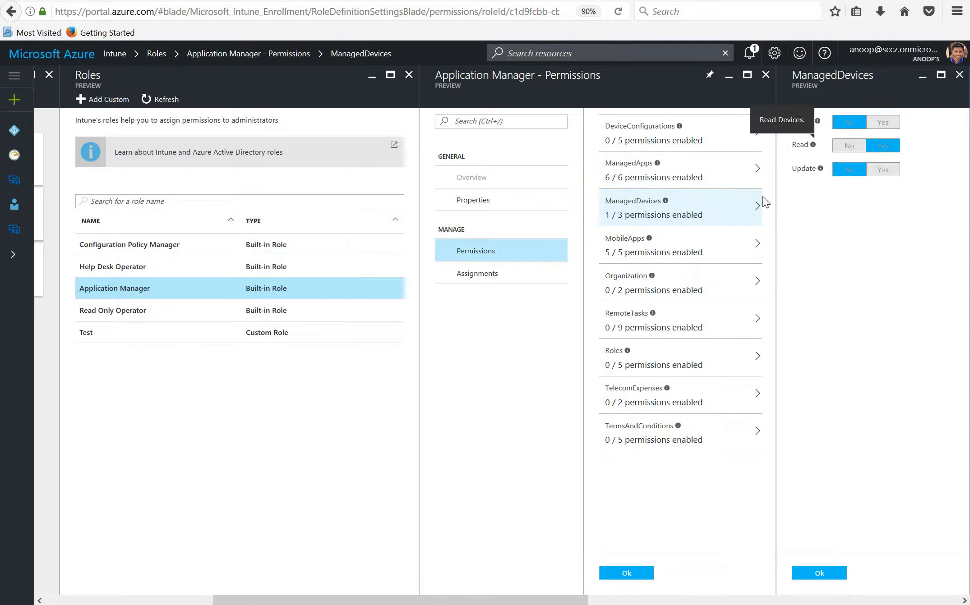
pyautogui.click(698, 251)
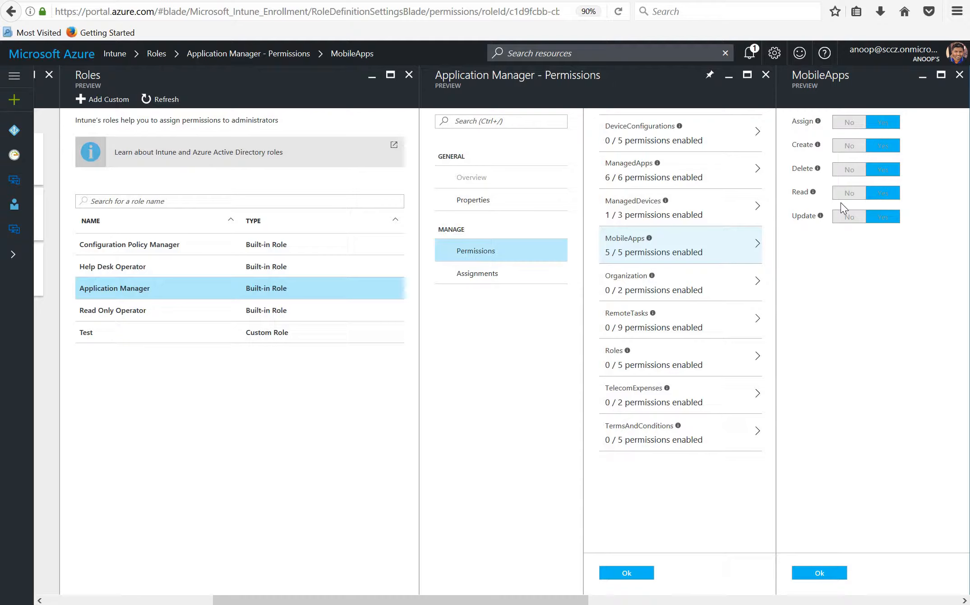
pyautogui.click(765, 75)
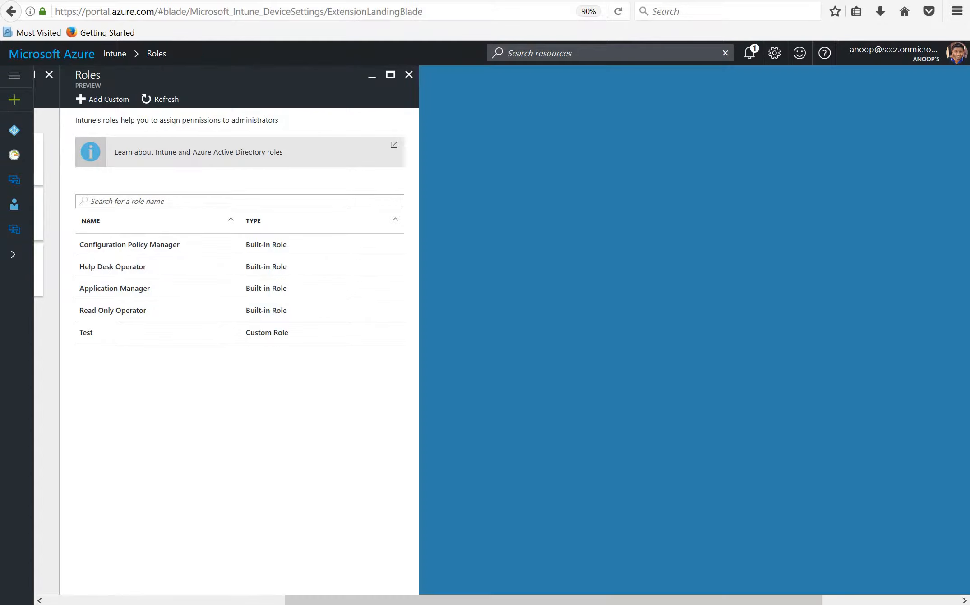
pyautogui.click(408, 76)
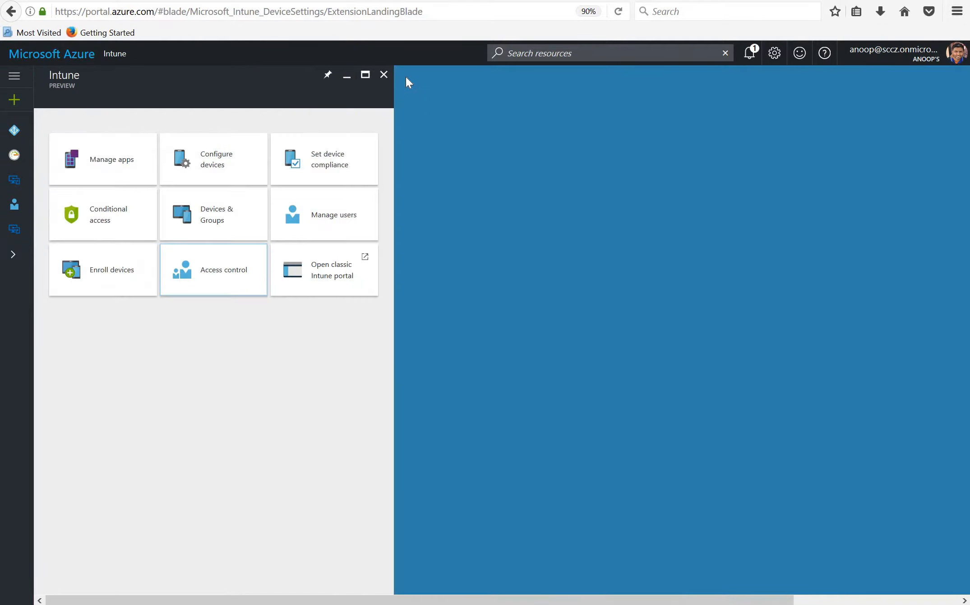
# Check the members of the Intune Application Manager group under users and groups, and return to the Intune overview
pyautogui.click(335, 223)
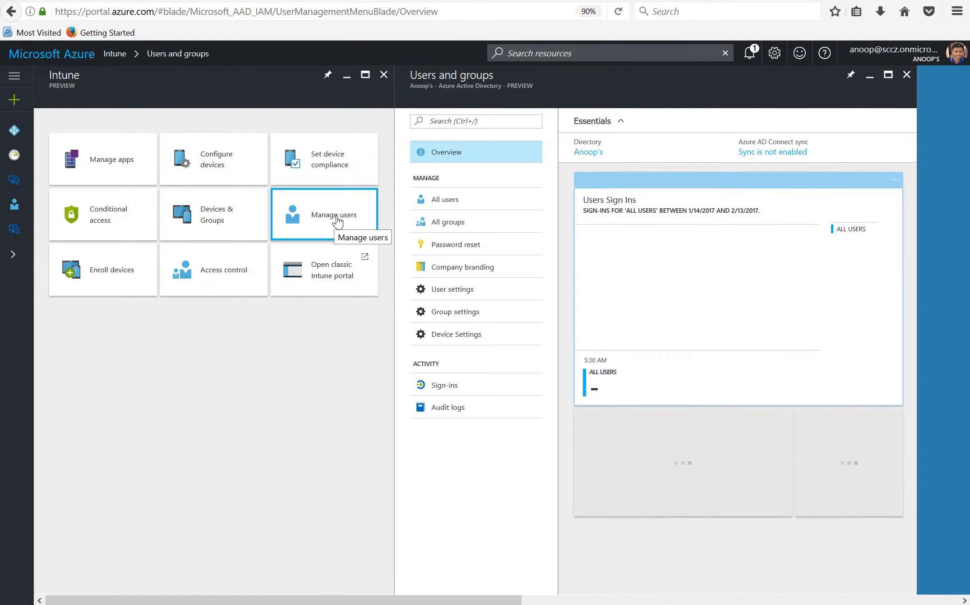
pyautogui.click(470, 232)
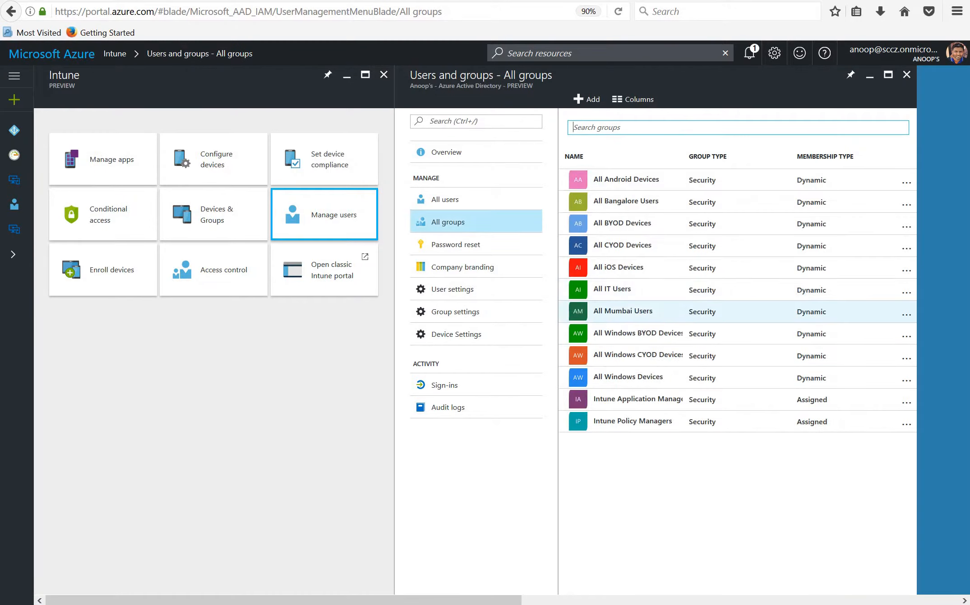
pyautogui.click(639, 401)
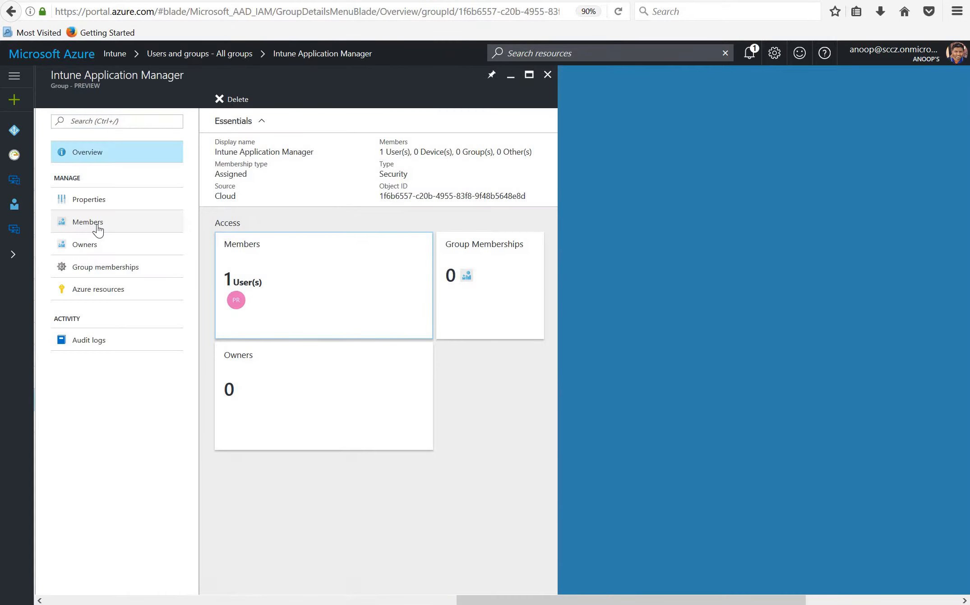
pyautogui.click(71, 223)
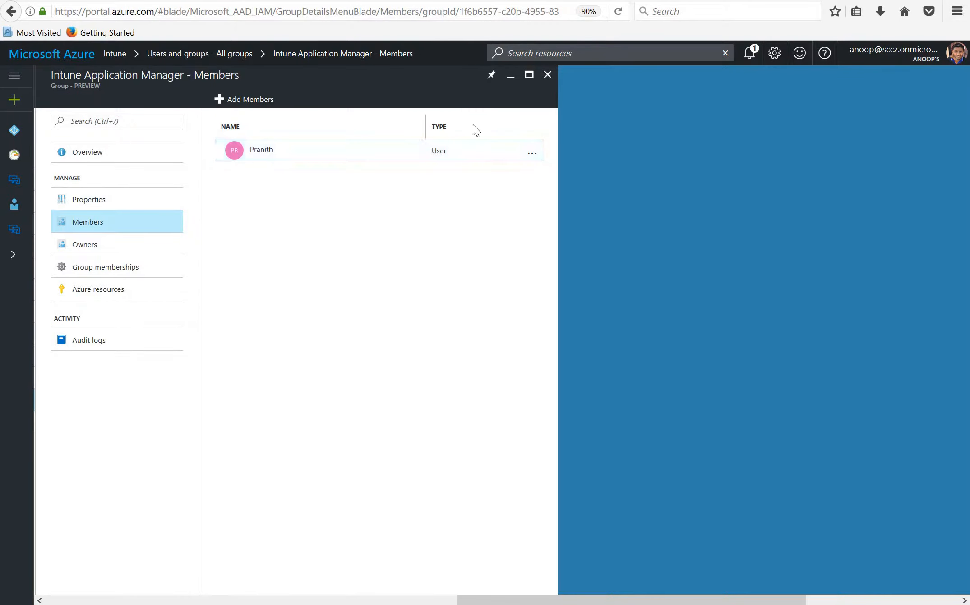
pyautogui.click(547, 74)
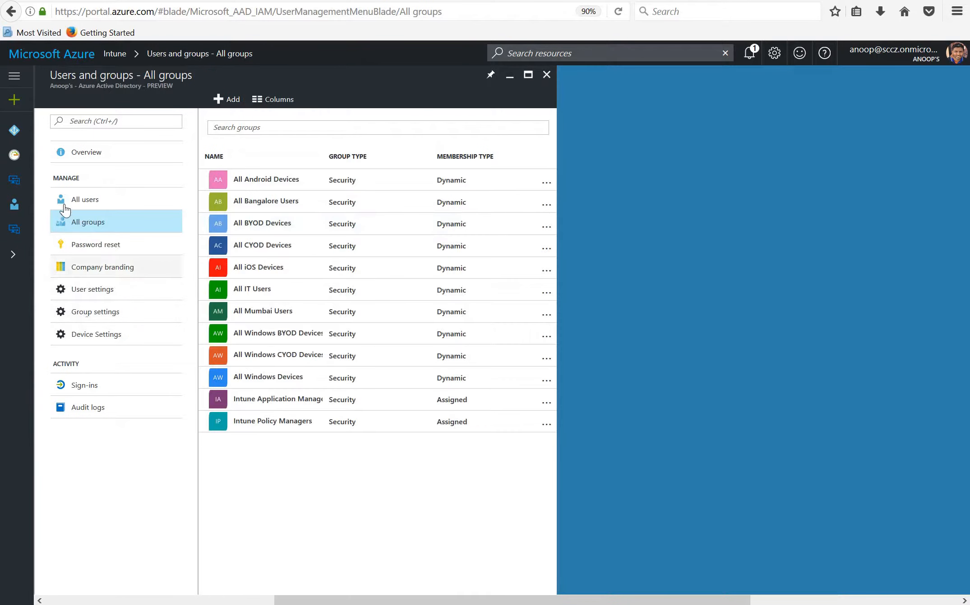
pyautogui.click(547, 75)
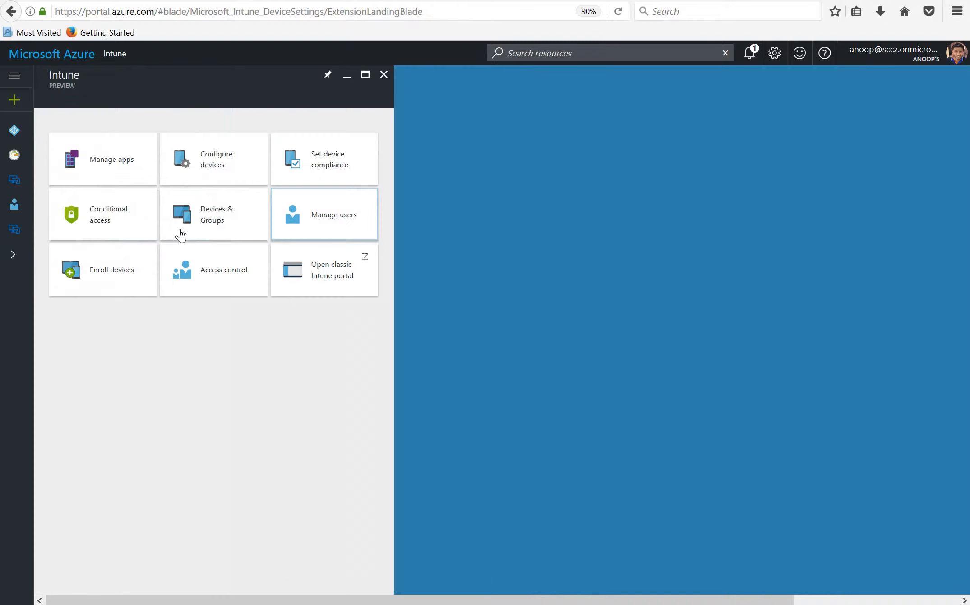
# Examine the properties, members and scope groups of the Application Manager role's Intune Application Manager assignment
pyautogui.click(189, 267)
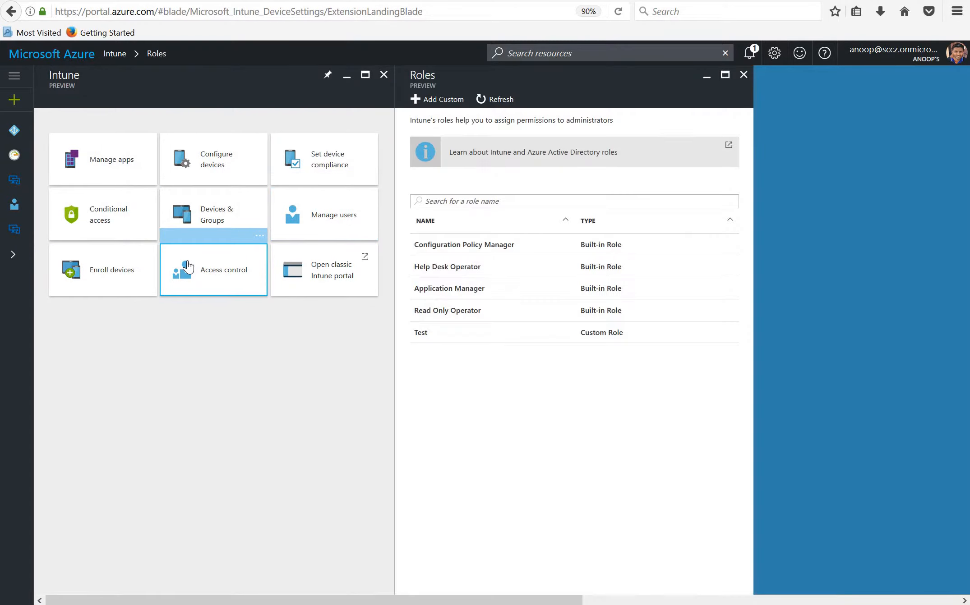
pyautogui.click(446, 296)
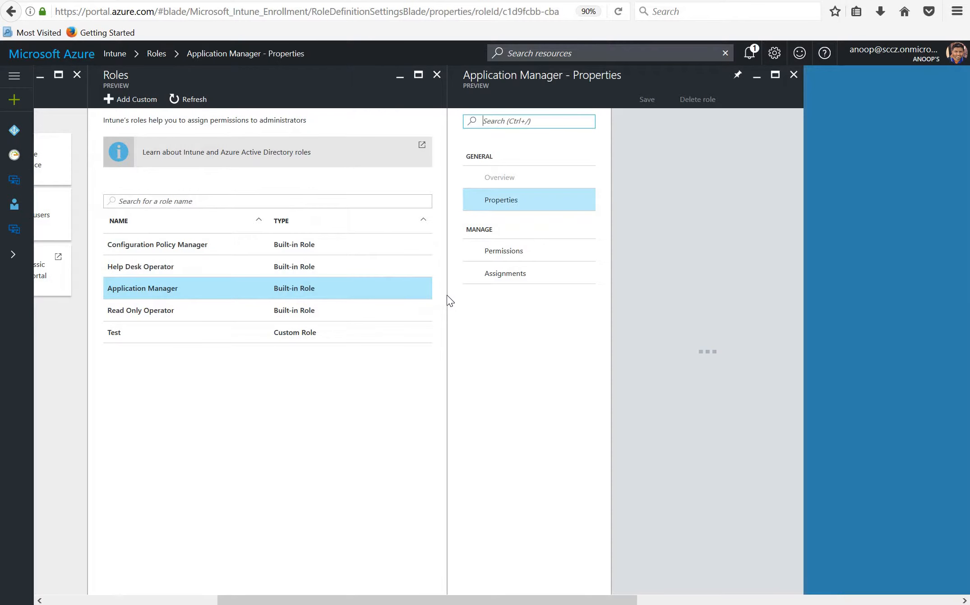
pyautogui.click(524, 273)
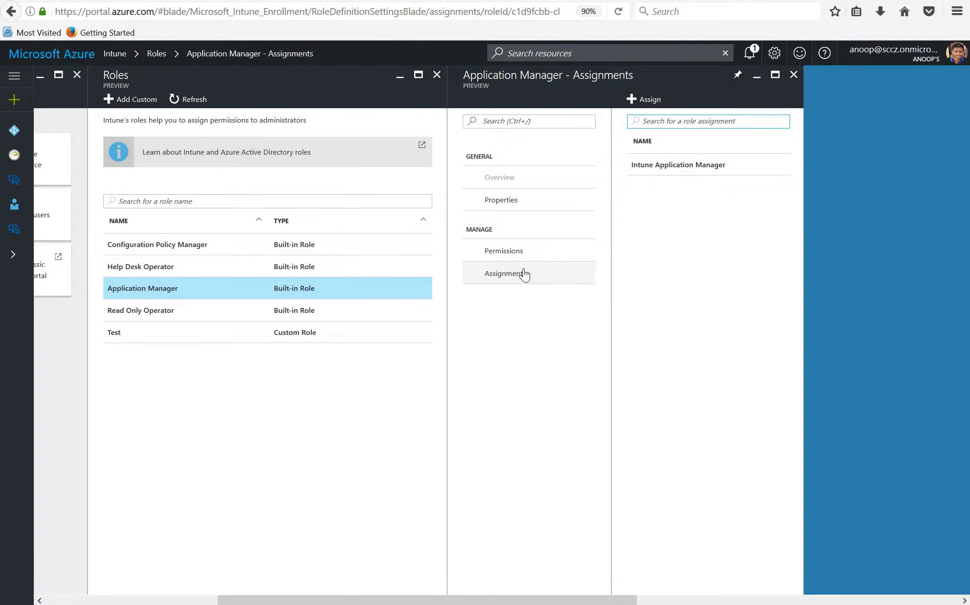
pyautogui.click(669, 175)
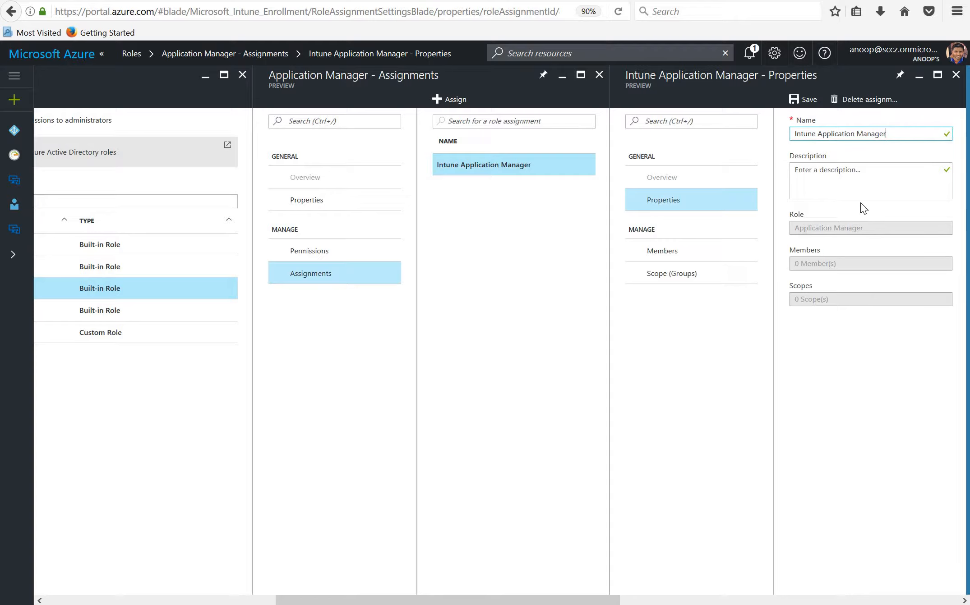
pyautogui.click(671, 256)
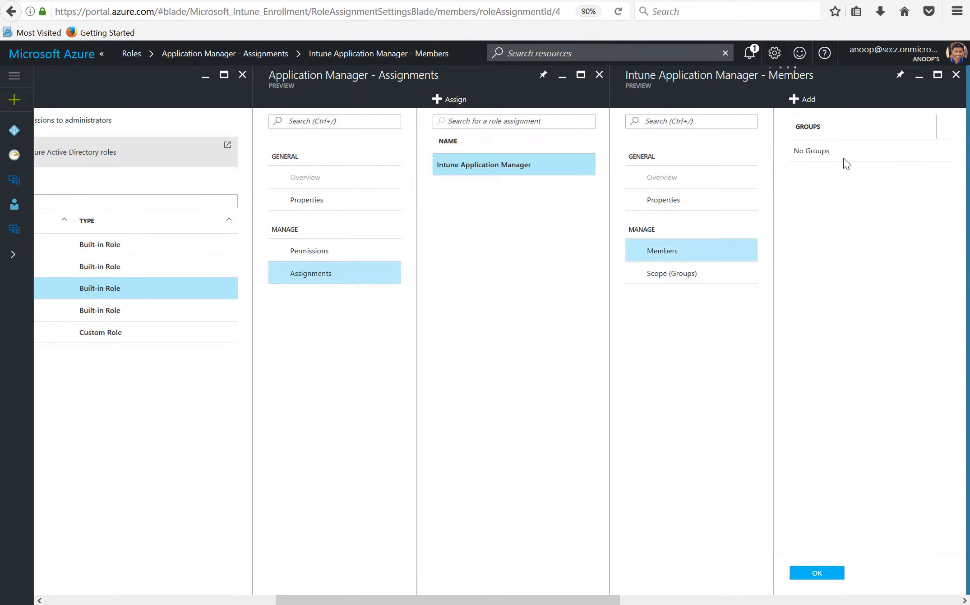
pyautogui.click(669, 274)
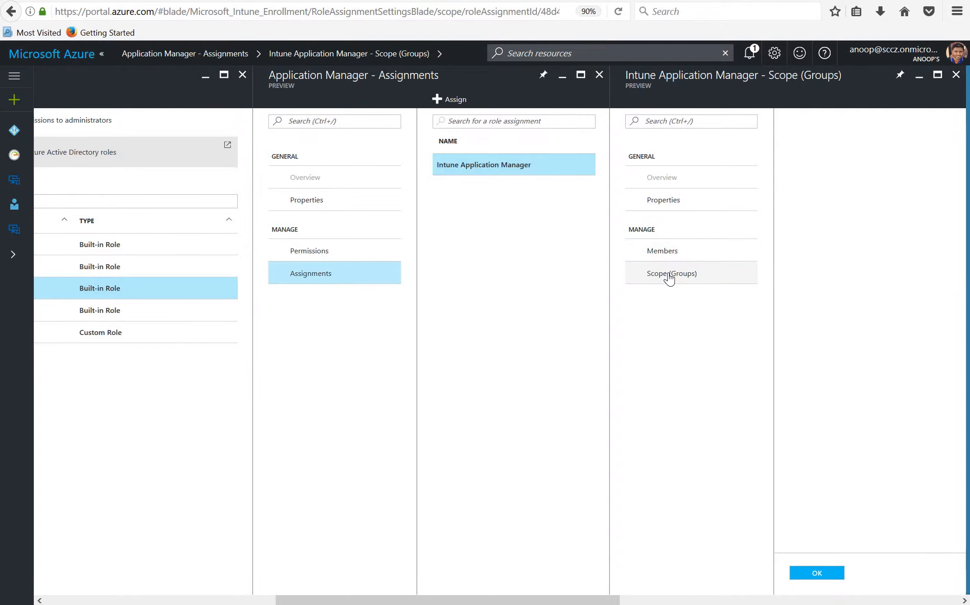
pyautogui.click(669, 276)
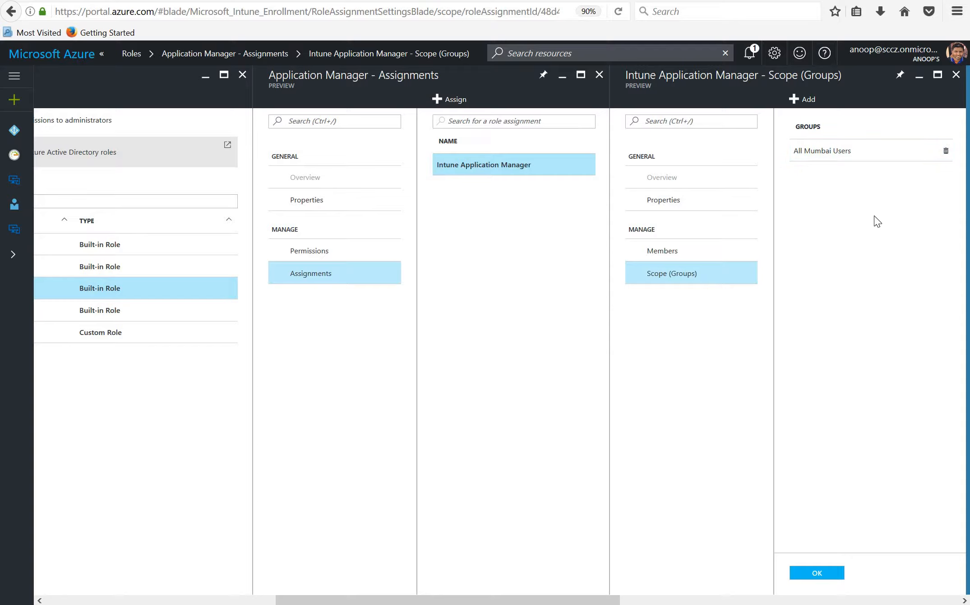
pyautogui.click(956, 75)
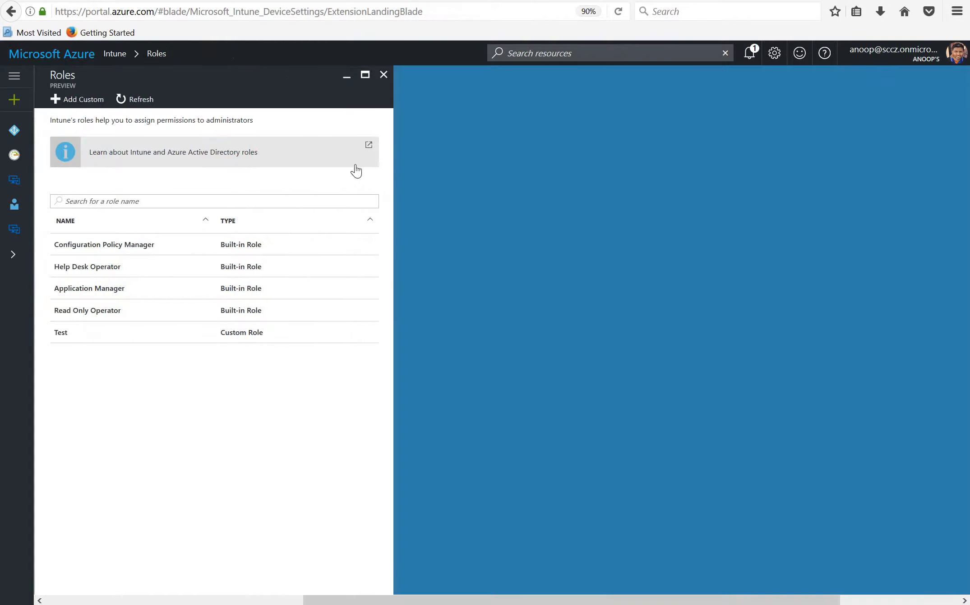
pyautogui.click(383, 76)
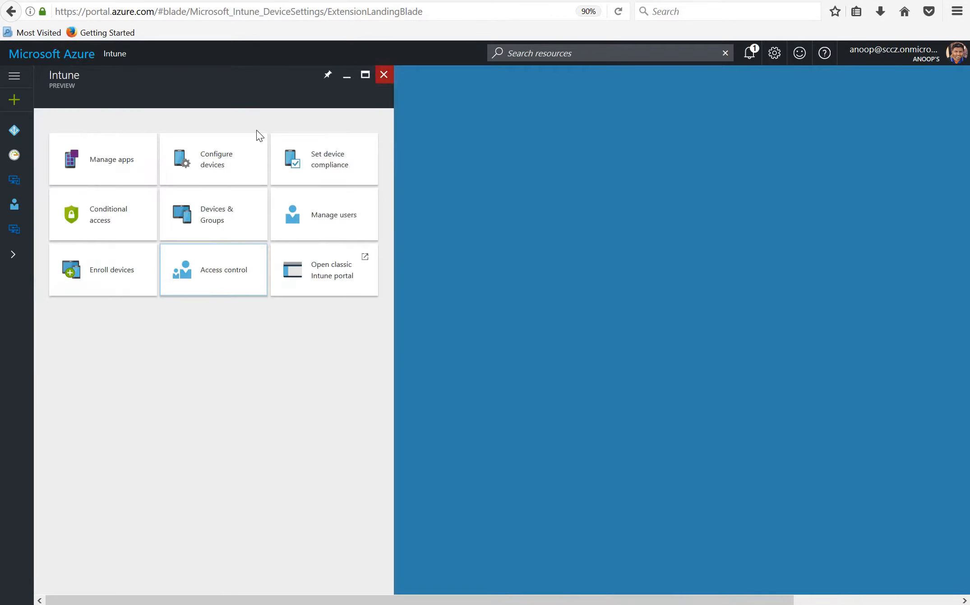
# Open app management and switch to the other Firefox window, which is signed in with the group member's account
pyautogui.click(124, 158)
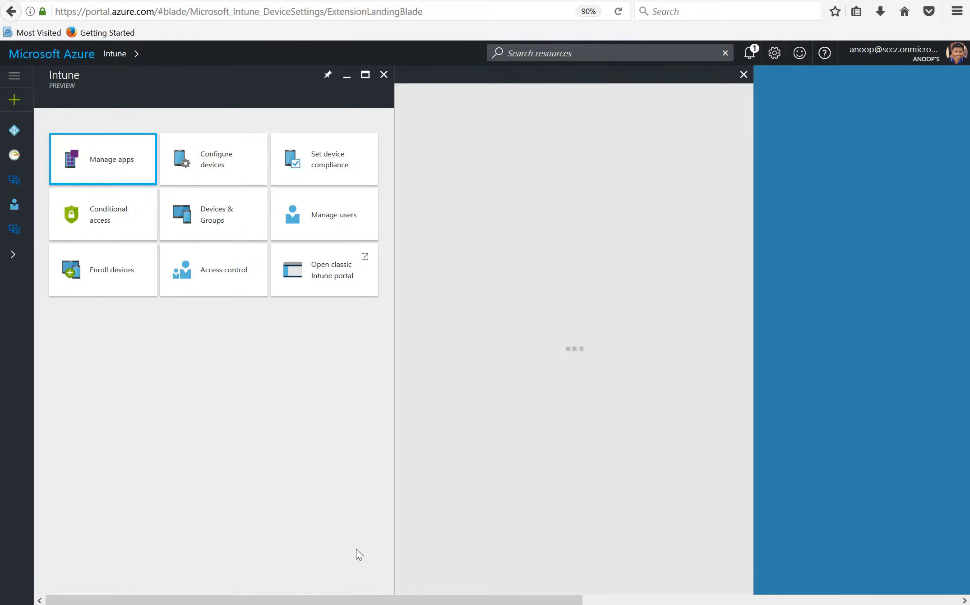
pyautogui.moveTo(317, 604)
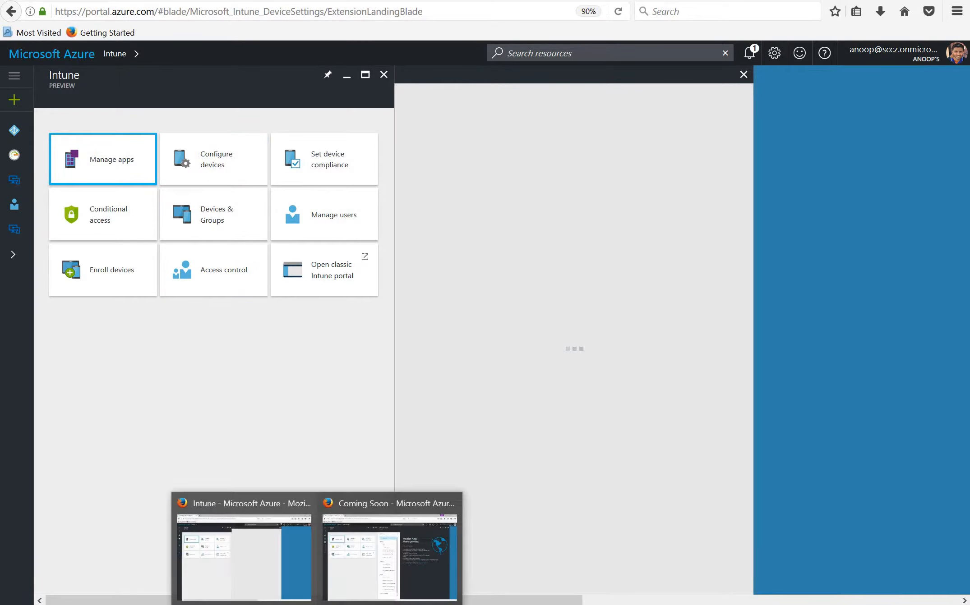
pyautogui.click(346, 577)
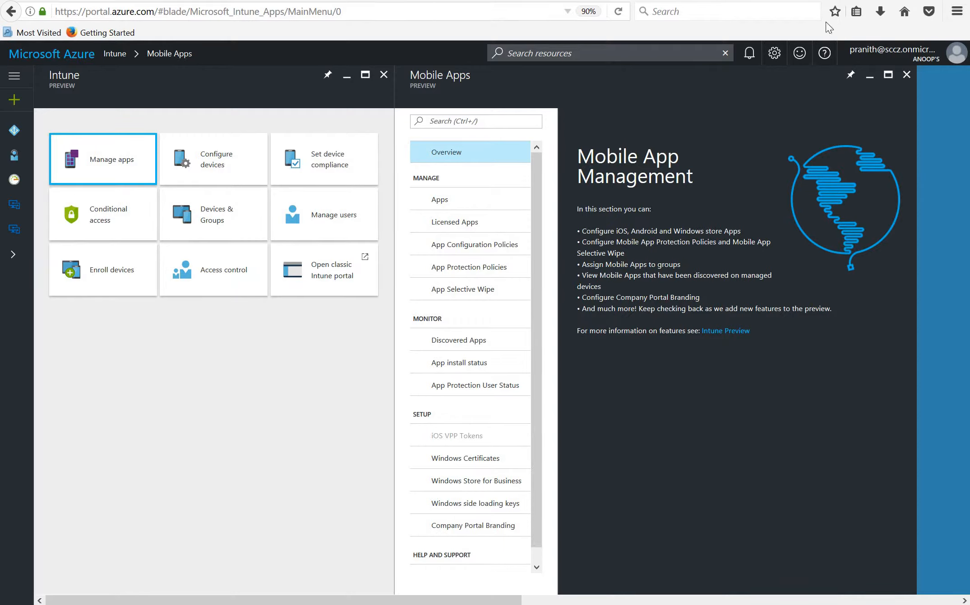
pyautogui.moveTo(887, 65)
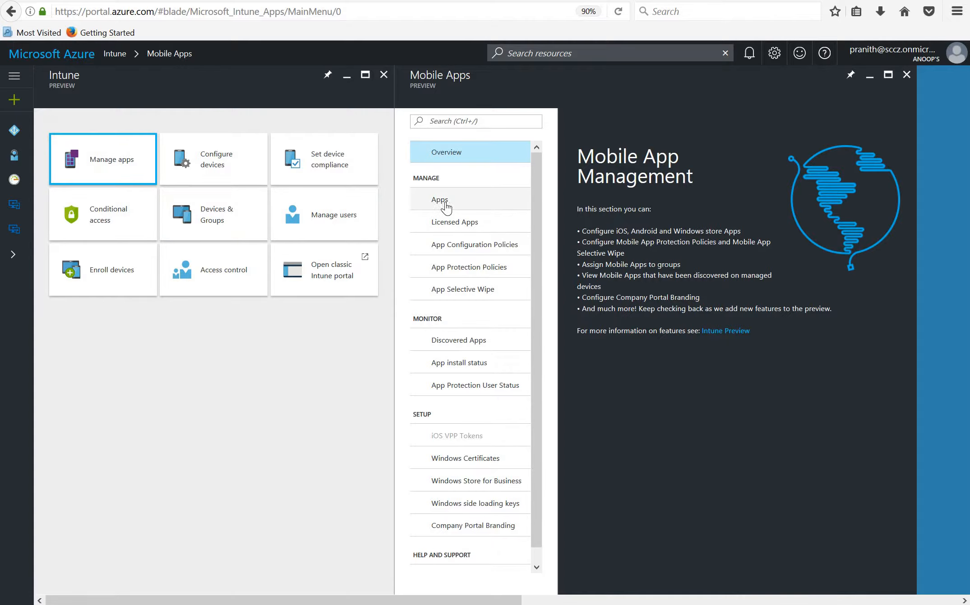
# Check access to the device configuration profiles and disable the certificate connector under Certification Authority
pyautogui.click(197, 171)
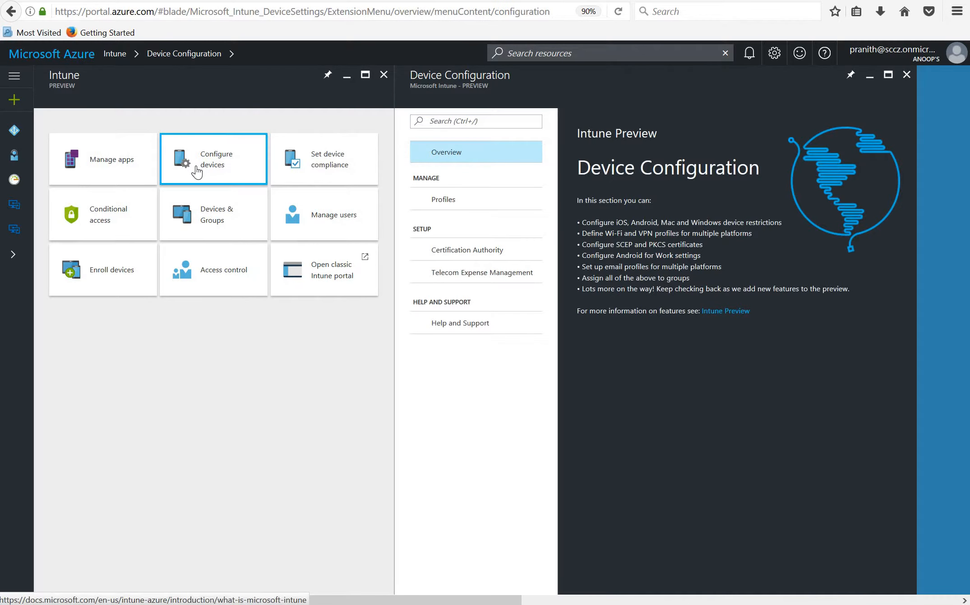
pyautogui.click(437, 201)
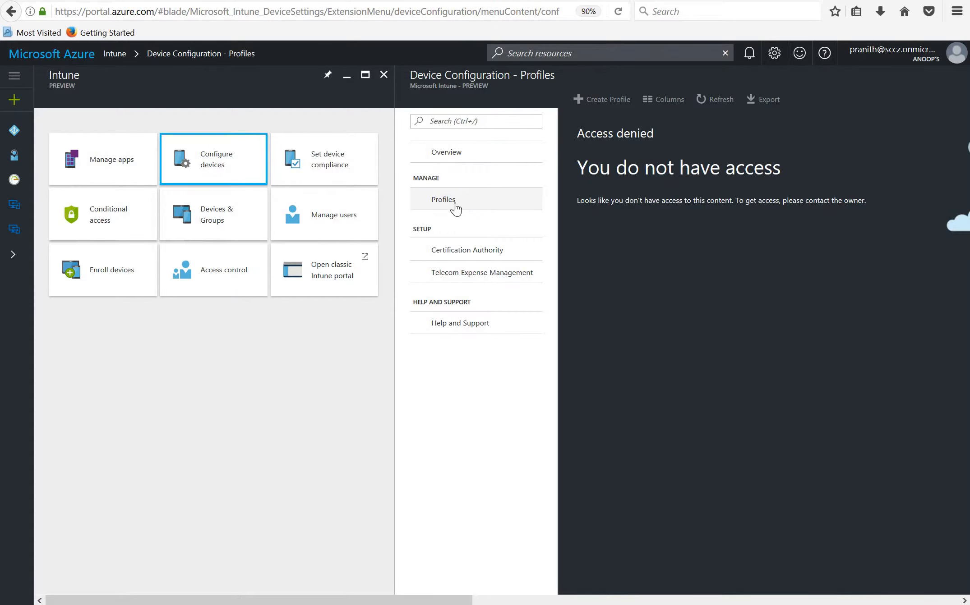
pyautogui.click(460, 250)
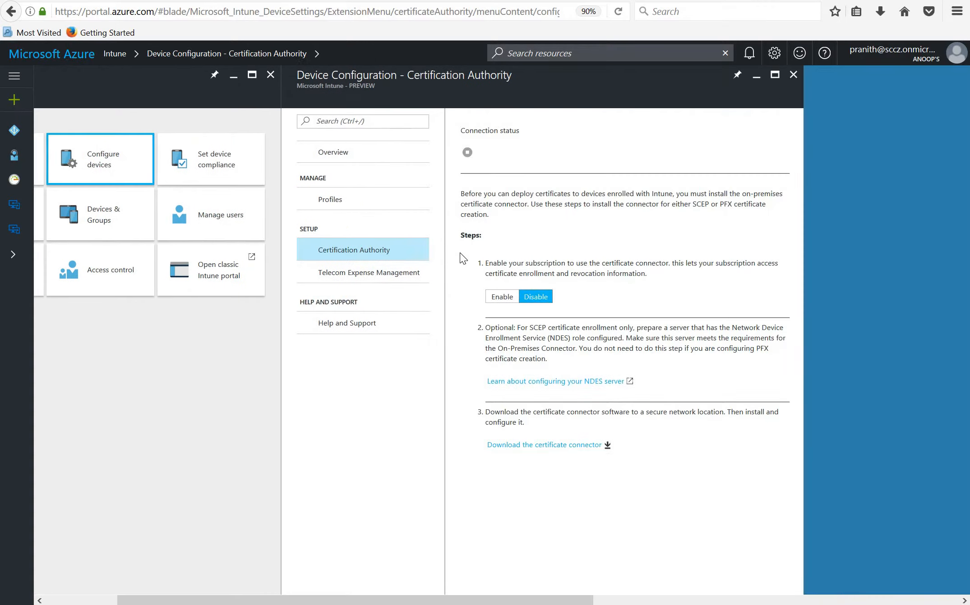
pyautogui.click(540, 303)
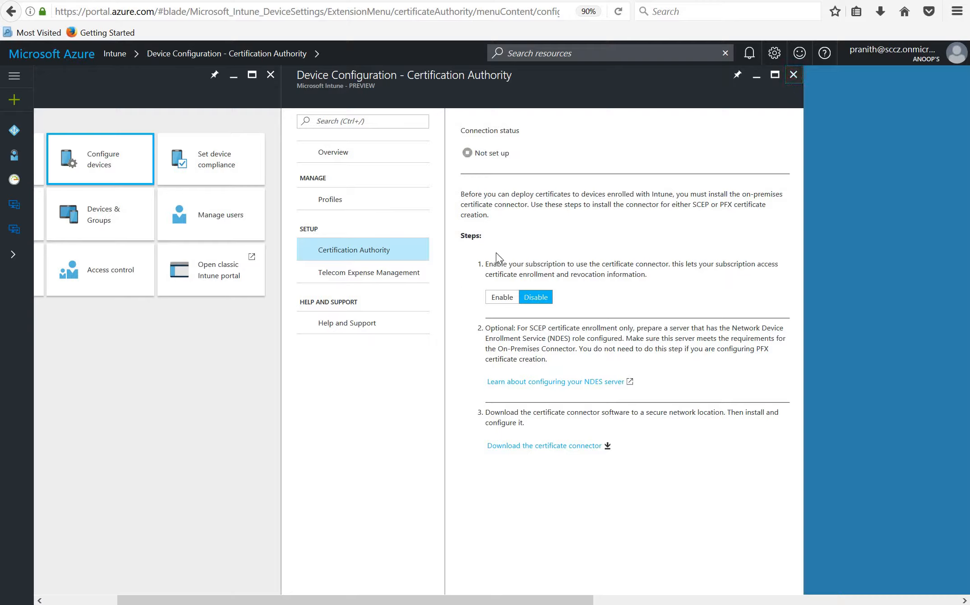
pyautogui.click(793, 76)
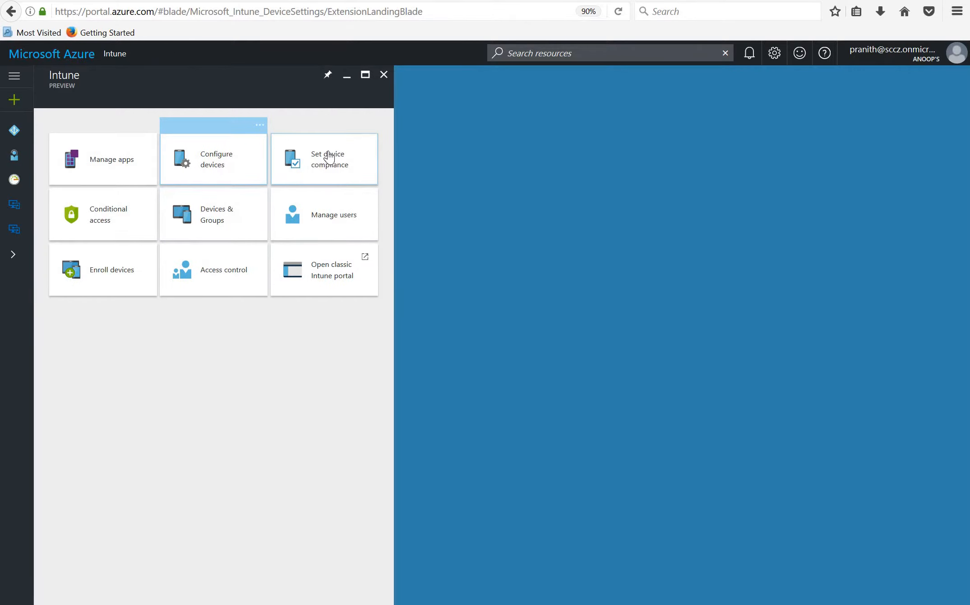
# Check the account's access to the device compliance policies and the list of all devices
pyautogui.click(328, 157)
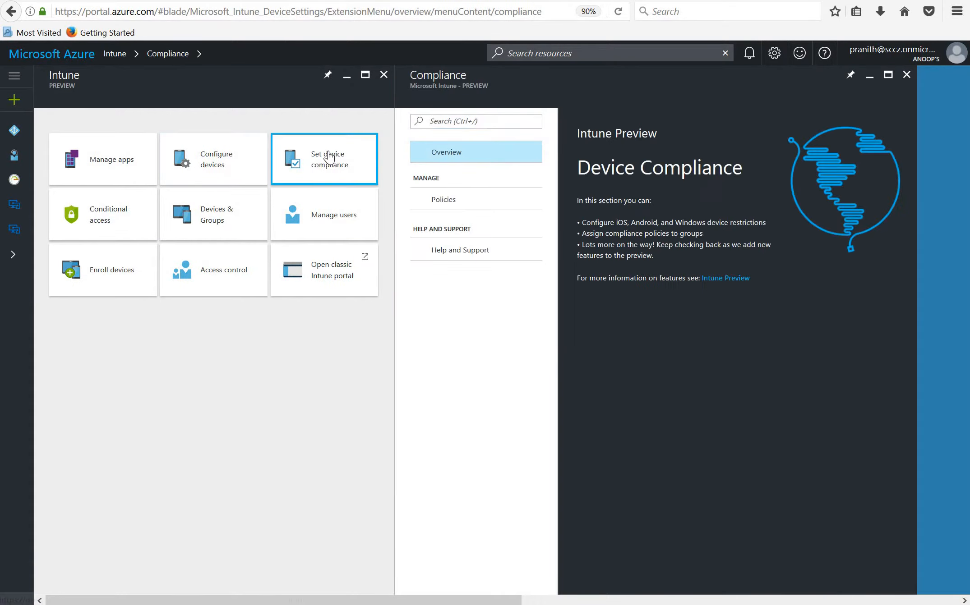
pyautogui.click(440, 203)
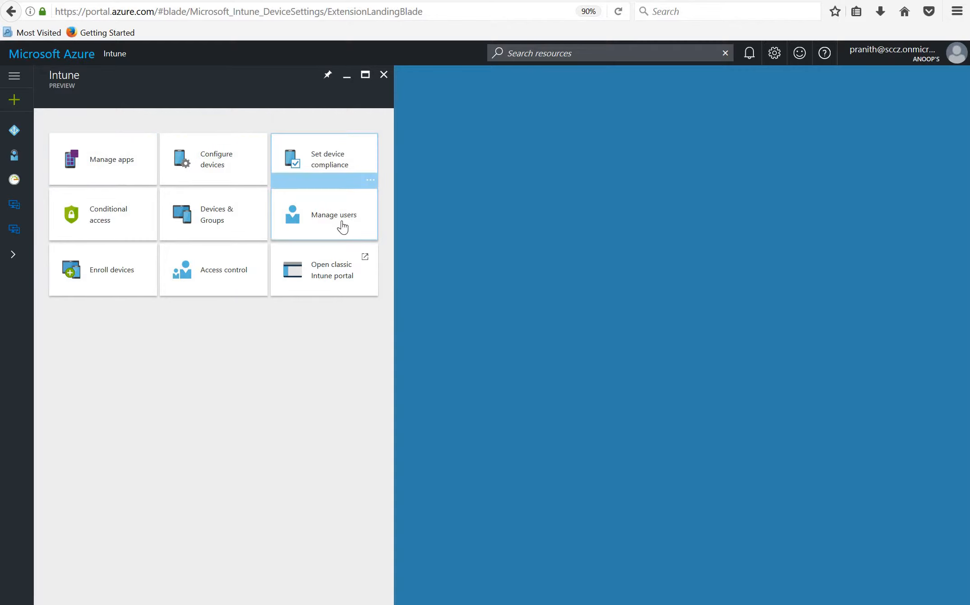
pyautogui.click(217, 217)
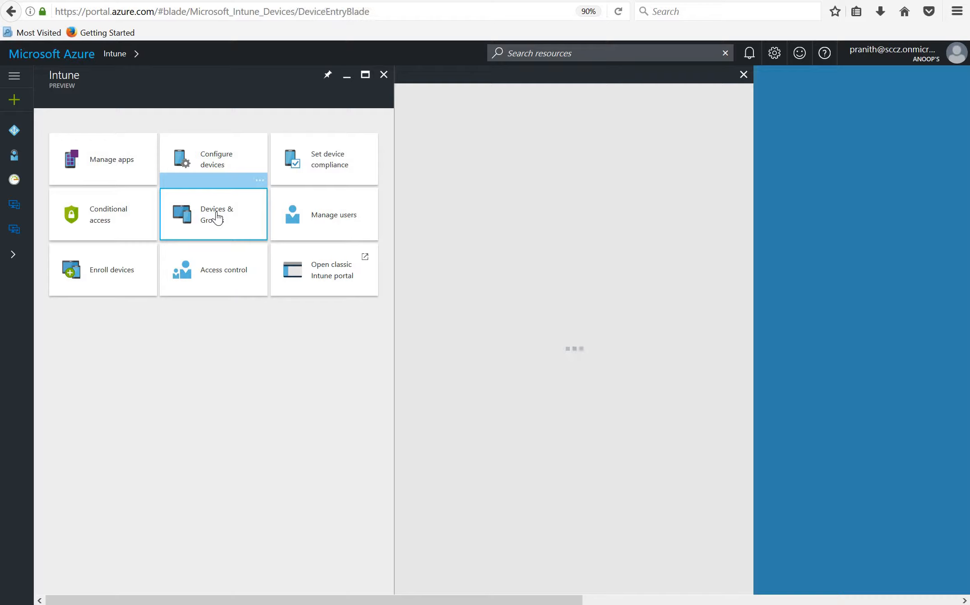
pyautogui.click(450, 223)
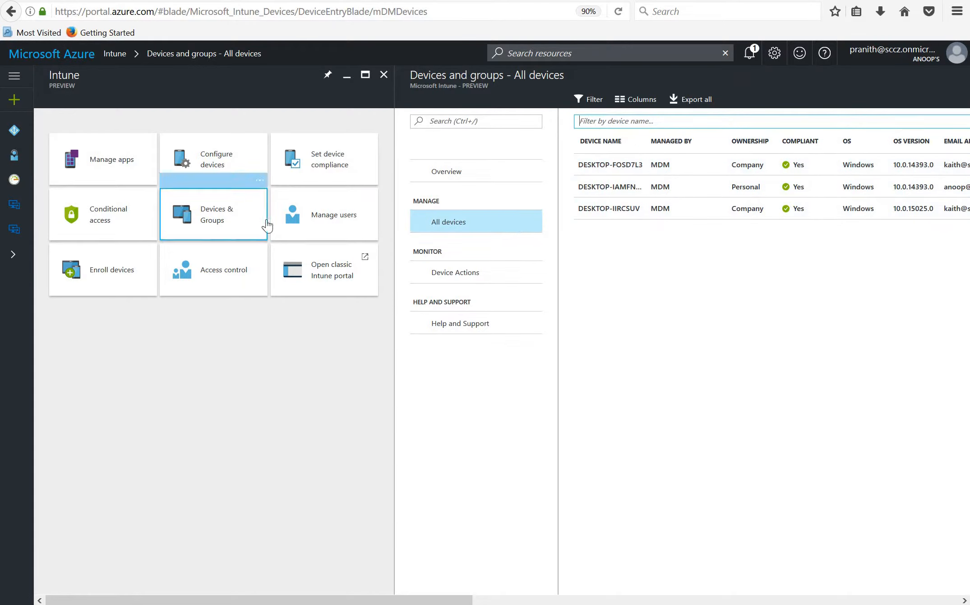
# Check which groups the account can see under user management, and return to the Intune overview
pyautogui.click(323, 225)
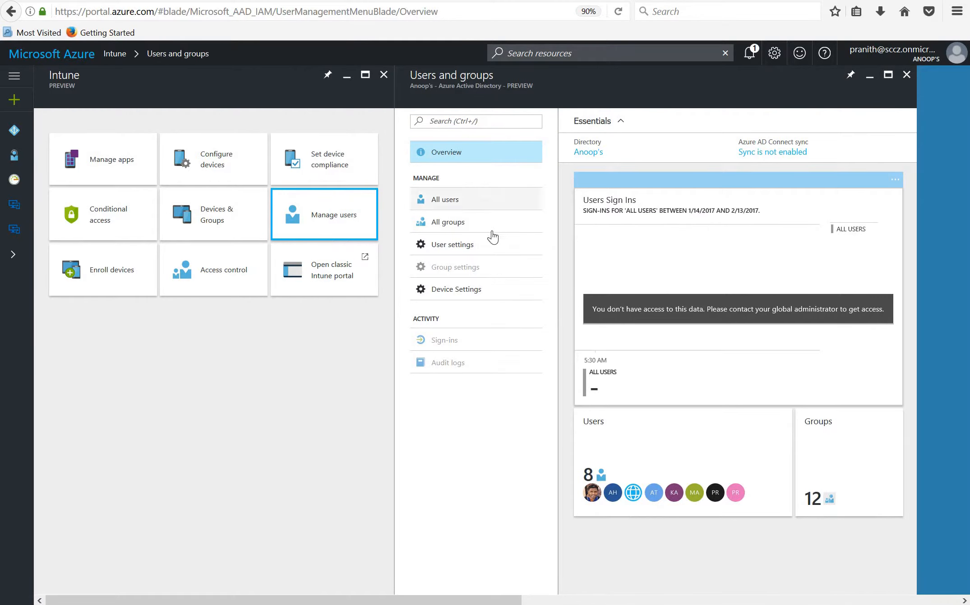
pyautogui.click(454, 230)
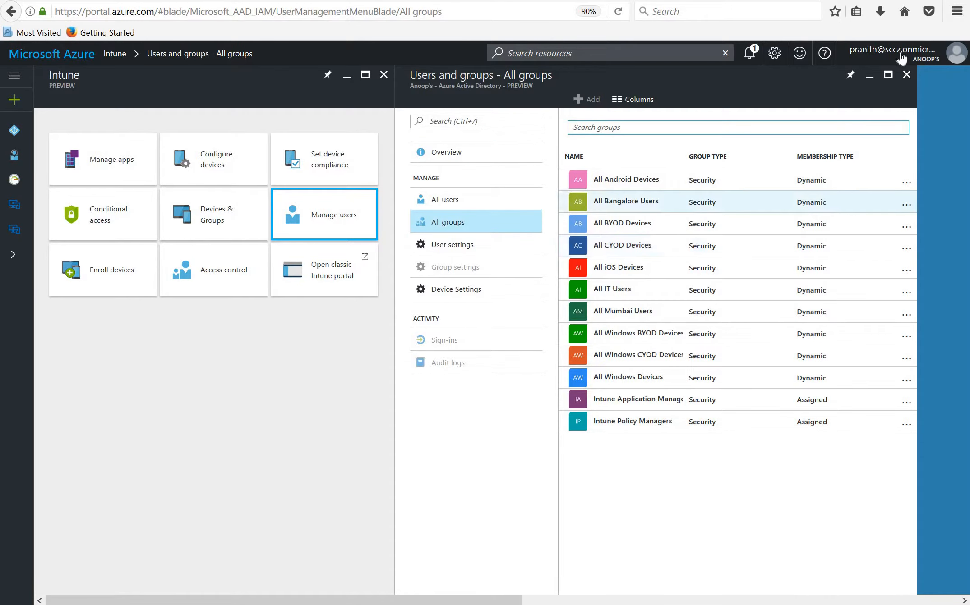
pyautogui.click(906, 74)
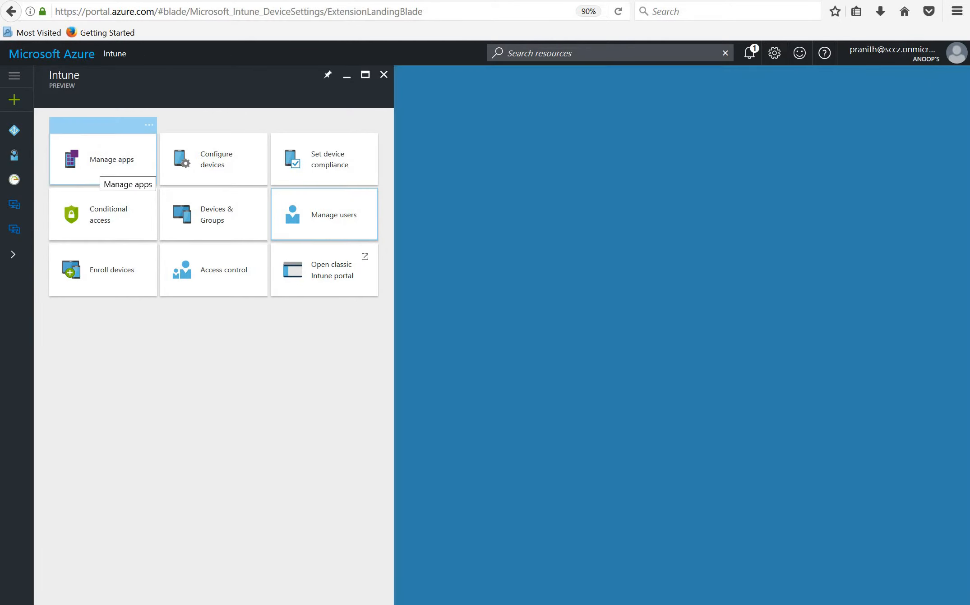
# Start adding a mobile app in app management with the app type iOS store app
pyautogui.click(101, 168)
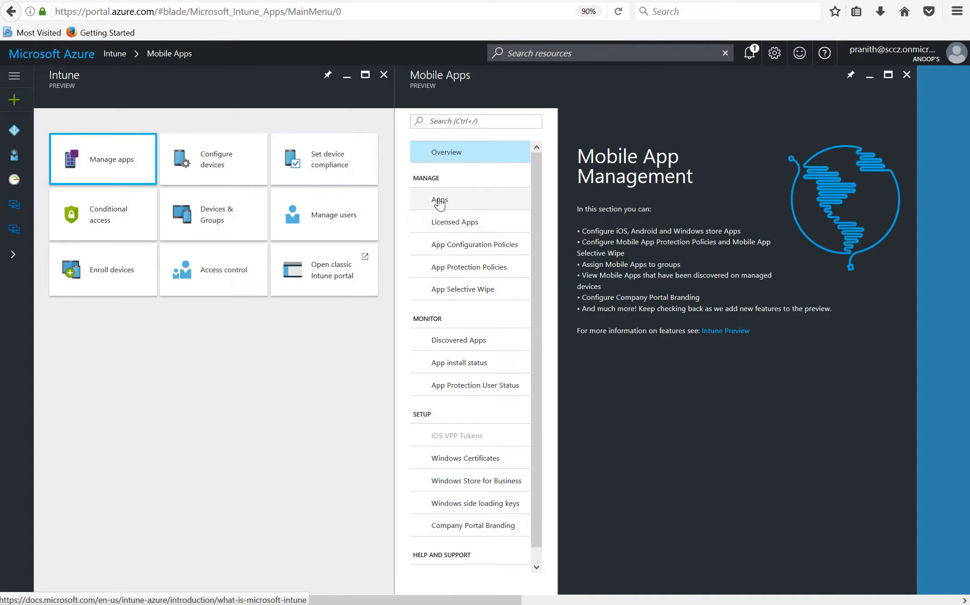
pyautogui.click(439, 201)
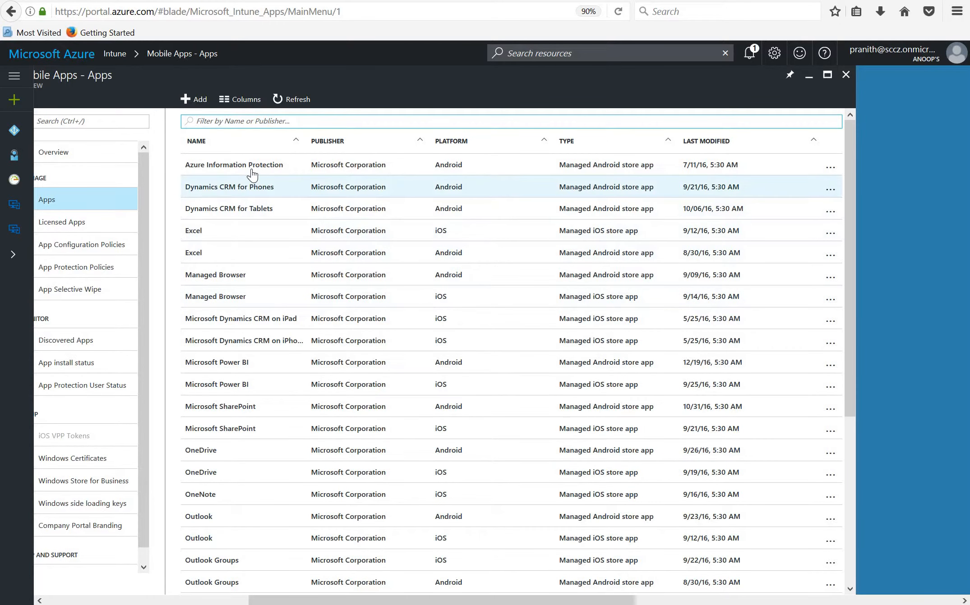
pyautogui.click(198, 100)
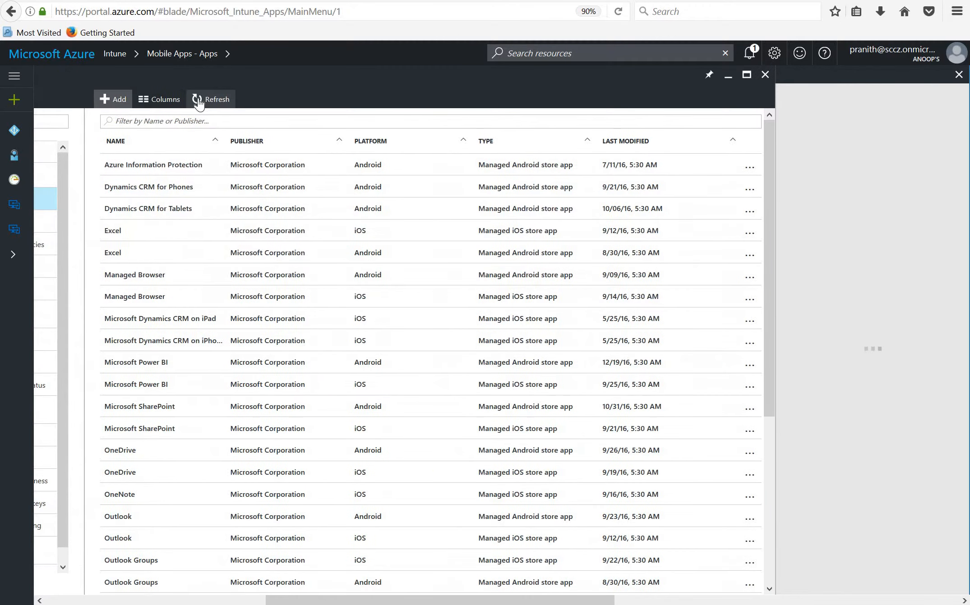
pyautogui.click(826, 134)
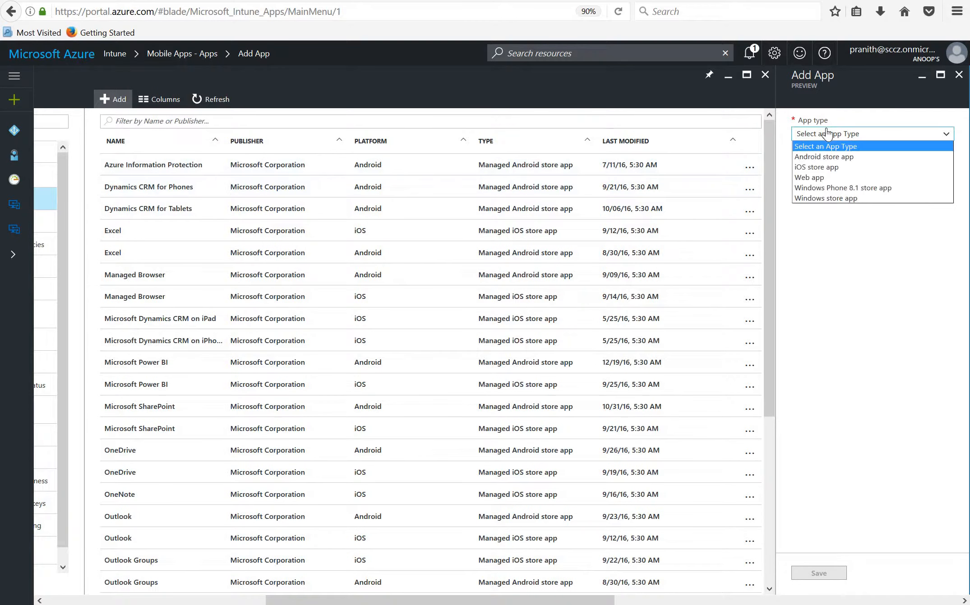
pyautogui.click(832, 170)
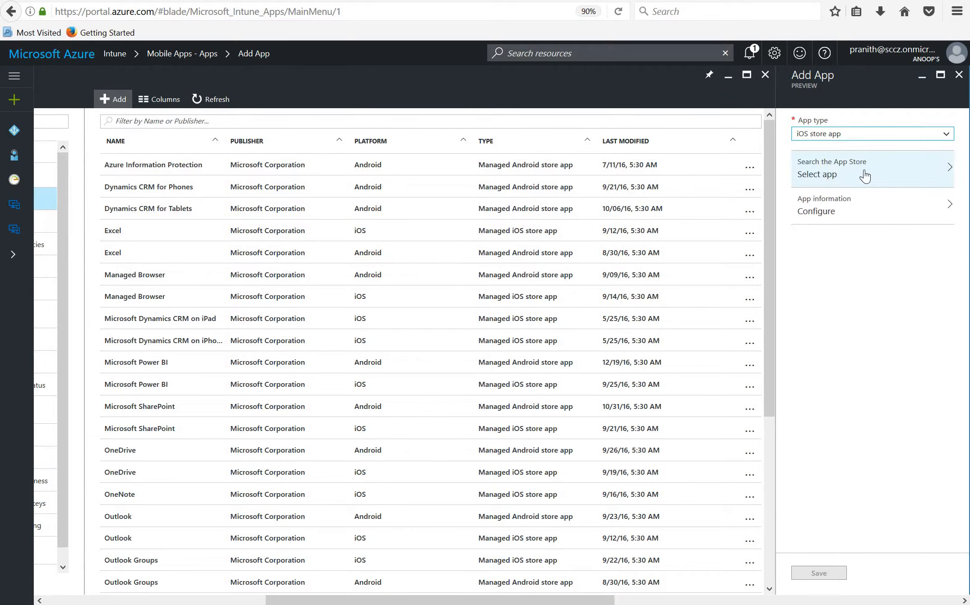
# Search the Apple App Store for "color" and choose Color Switch as the app to add
pyautogui.click(863, 175)
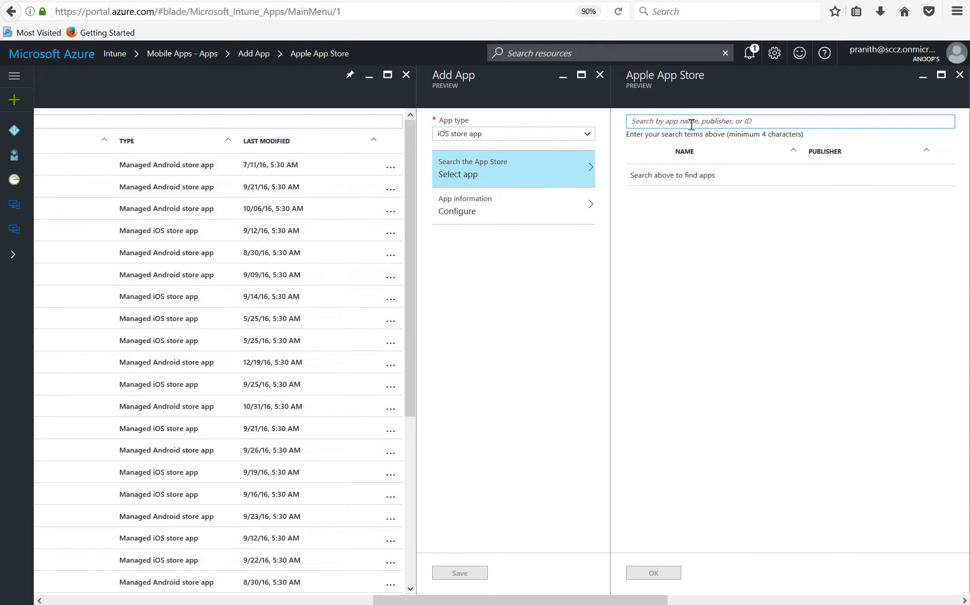
pyautogui.write('color')
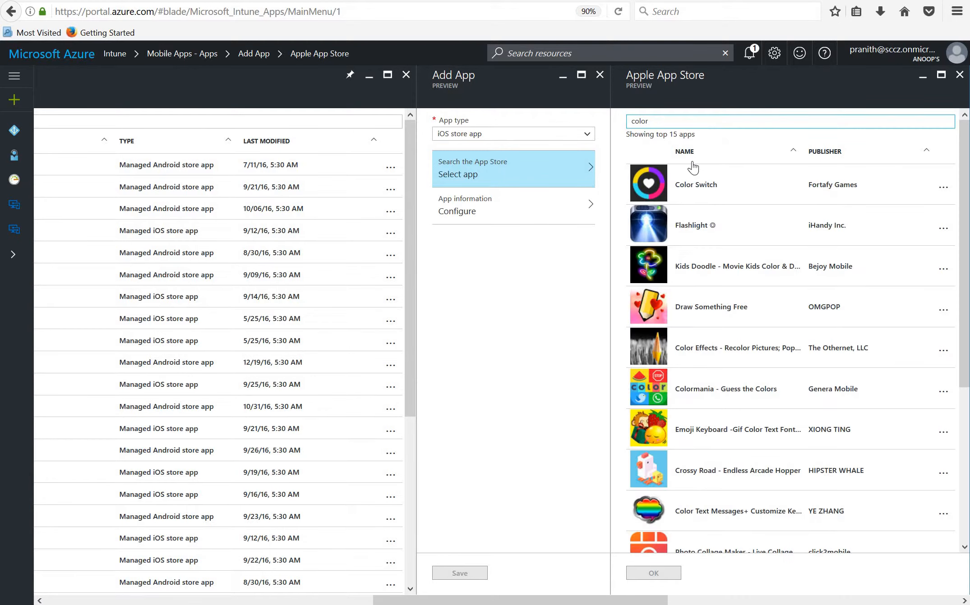
pyautogui.click(711, 196)
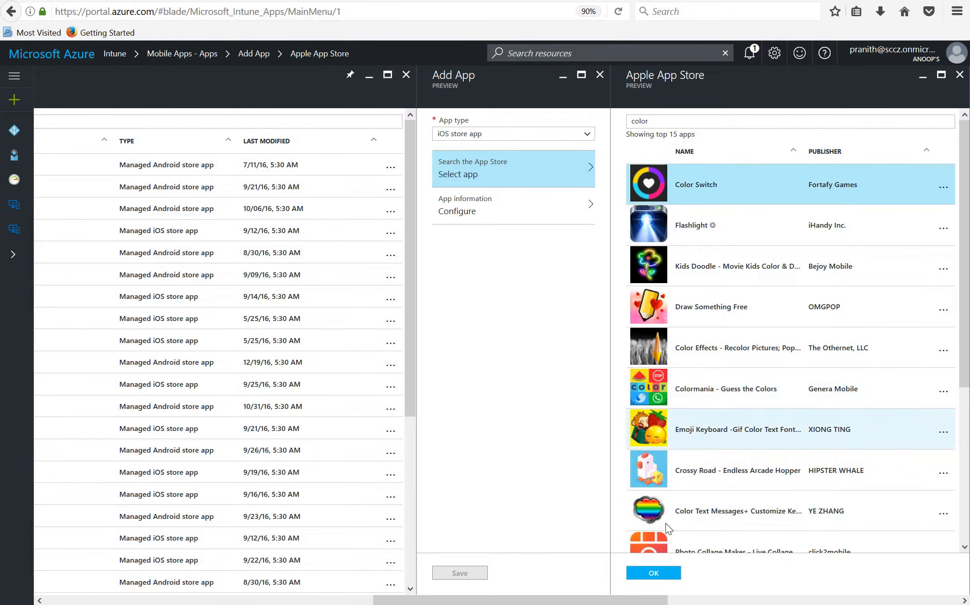
pyautogui.click(653, 574)
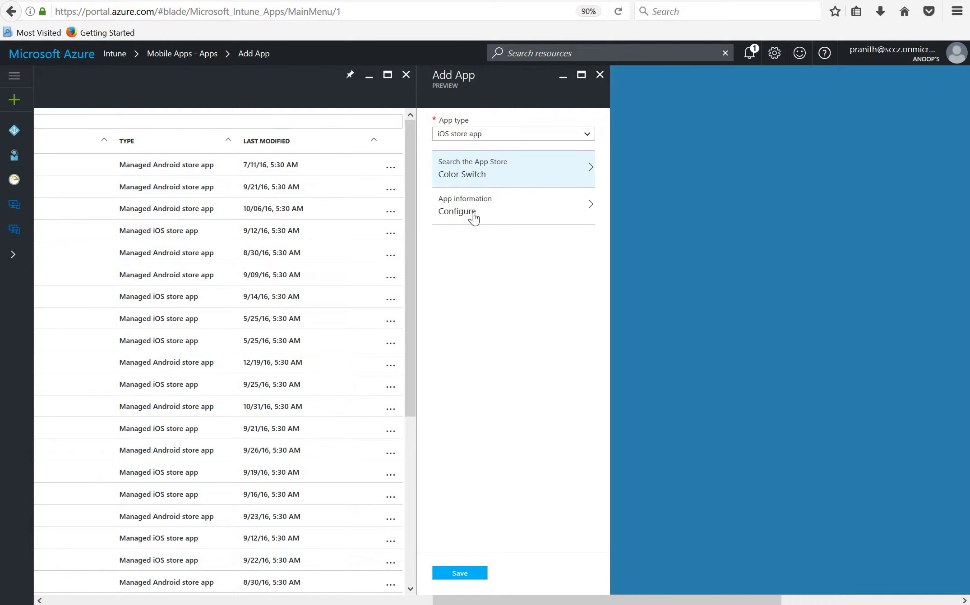
# Review Color Switch's app information without changing it and save the new app
pyautogui.click(489, 220)
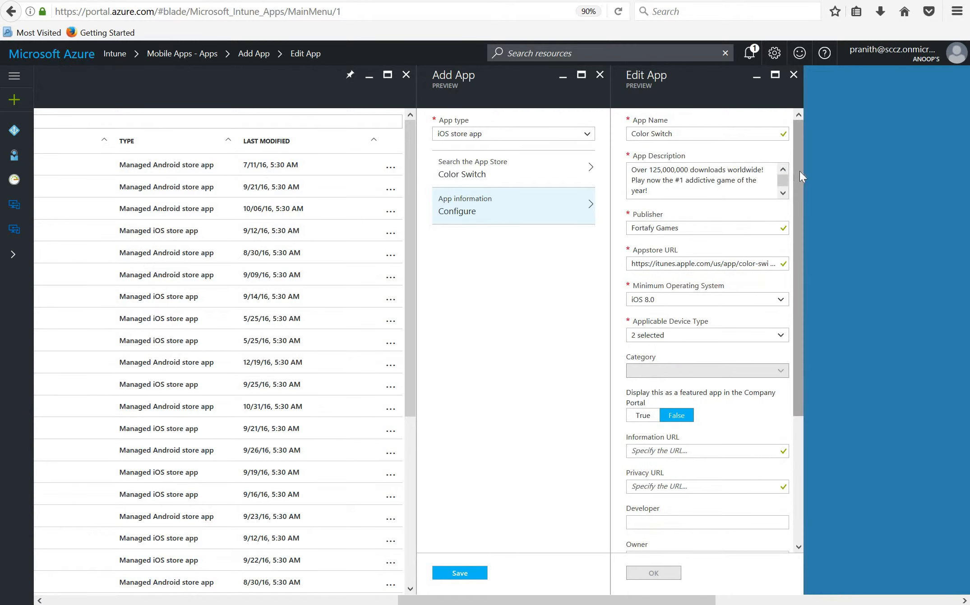
pyautogui.moveTo(799, 171); pyautogui.dragTo(788, 111)
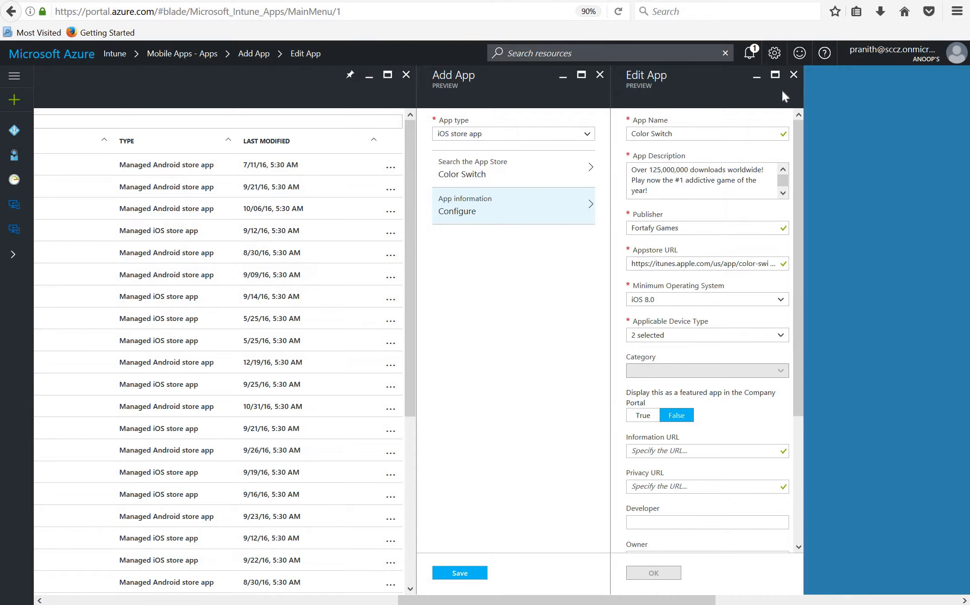
pyautogui.click(794, 75)
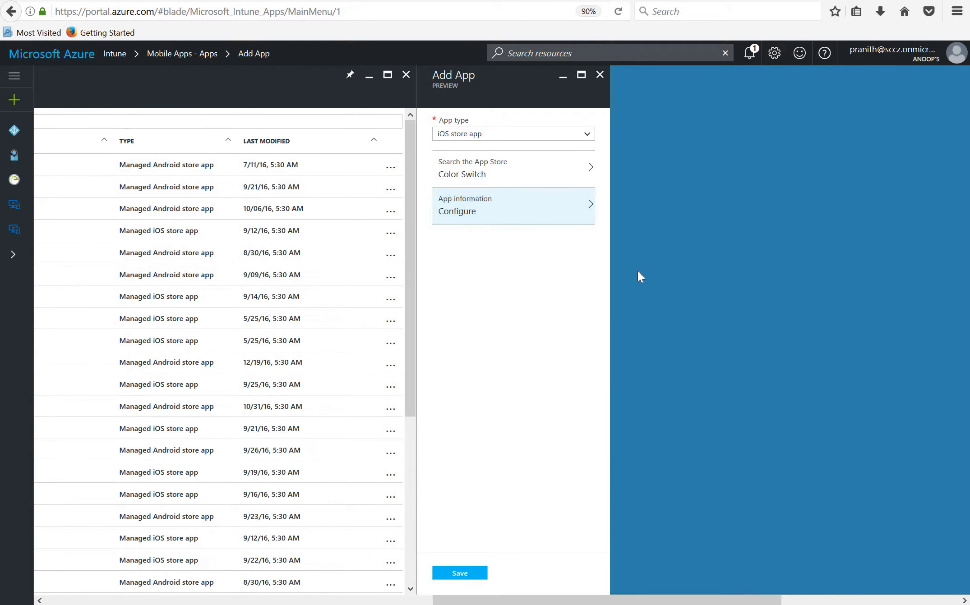
pyautogui.click(459, 574)
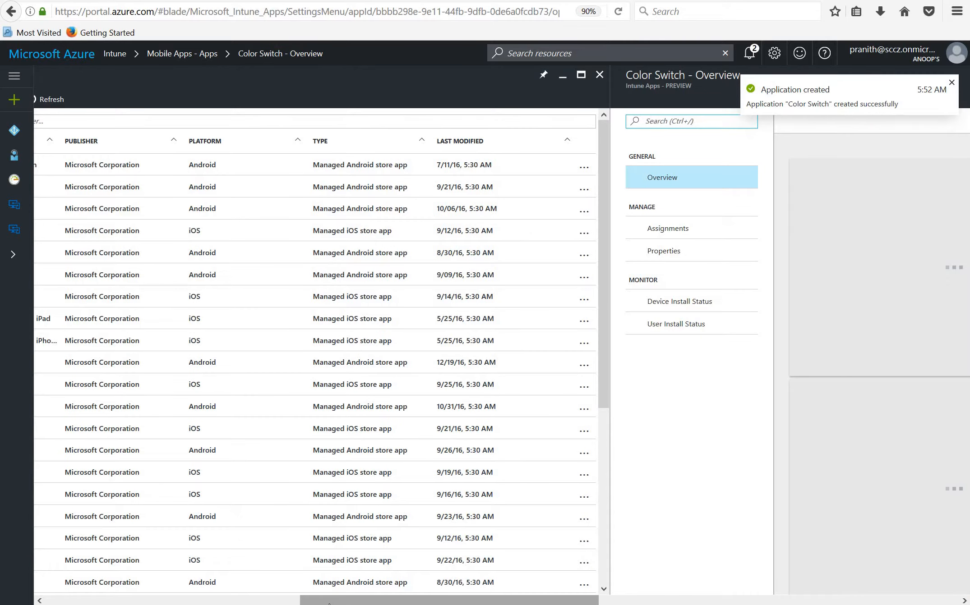
# Add the All Mumbai Users group to Color Switch's assignments
pyautogui.moveTo(329, 604); pyautogui.dragTo(324, 604)
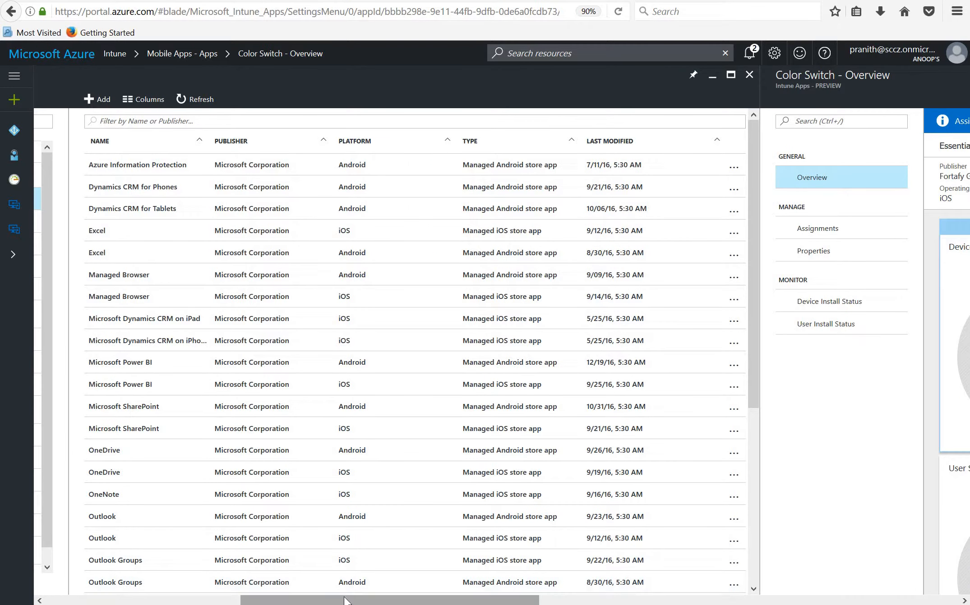
pyautogui.moveTo(345, 600); pyautogui.dragTo(449, 600)
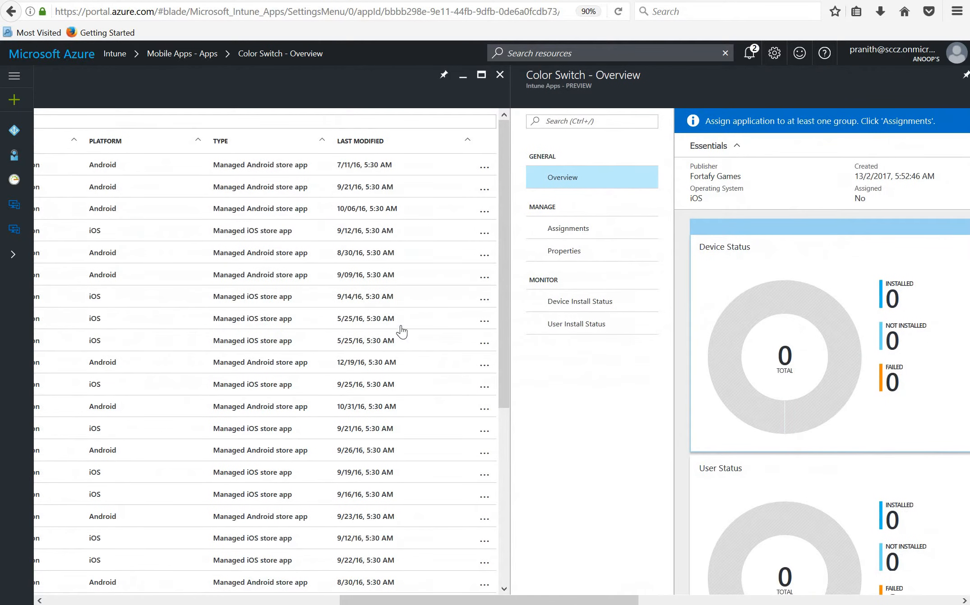
pyautogui.click(560, 232)
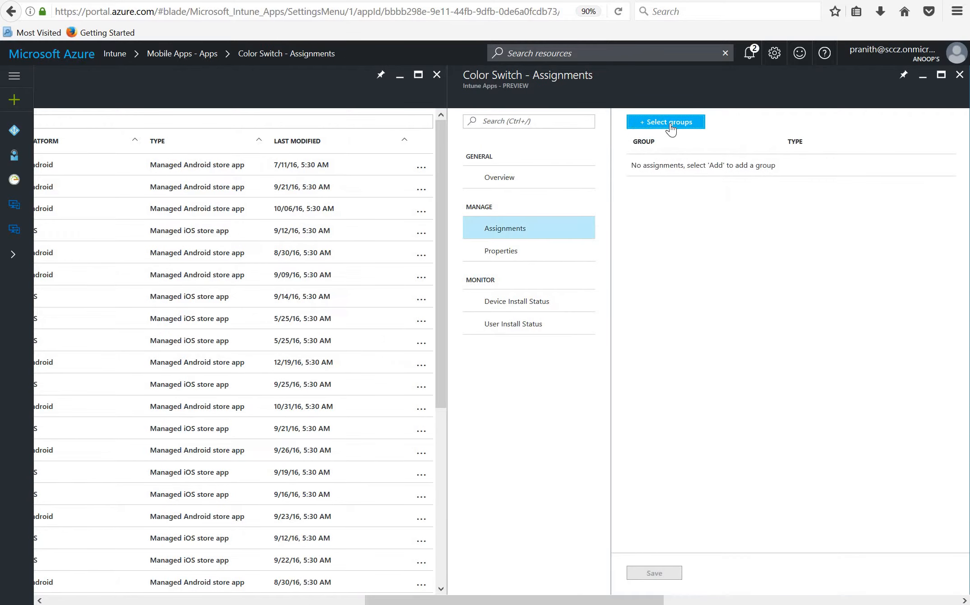
pyautogui.click(670, 129)
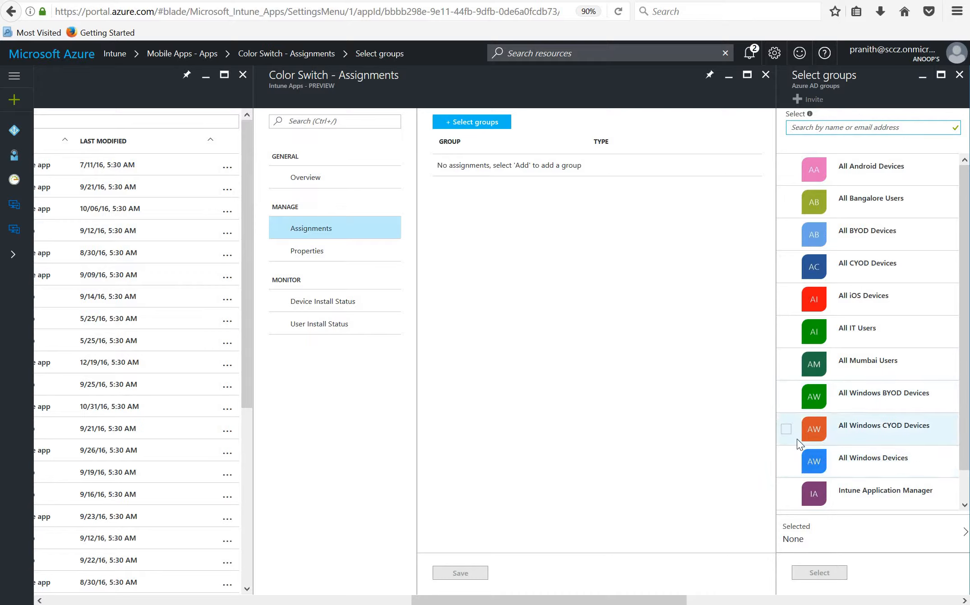
pyautogui.click(786, 364)
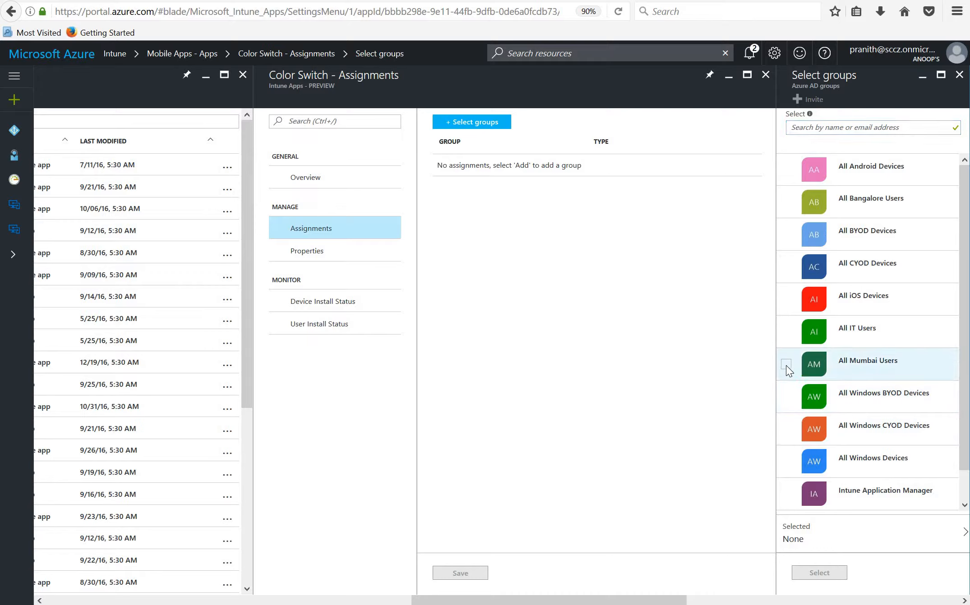
pyautogui.click(819, 574)
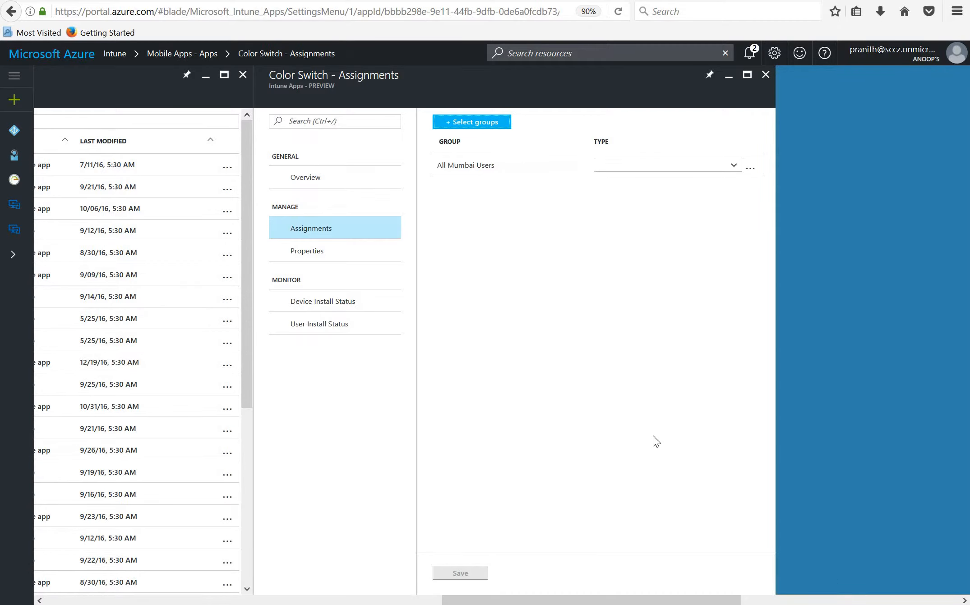
# Set the All Mumbai Users assignment type to Available and save the assignment
pyautogui.click(712, 168)
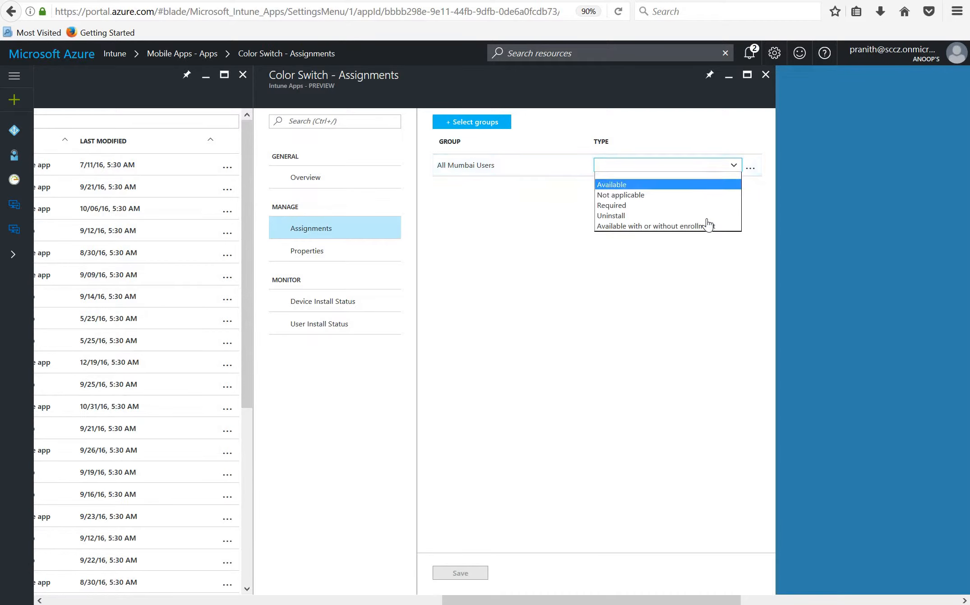
pyautogui.click(697, 185)
pyautogui.click(698, 168)
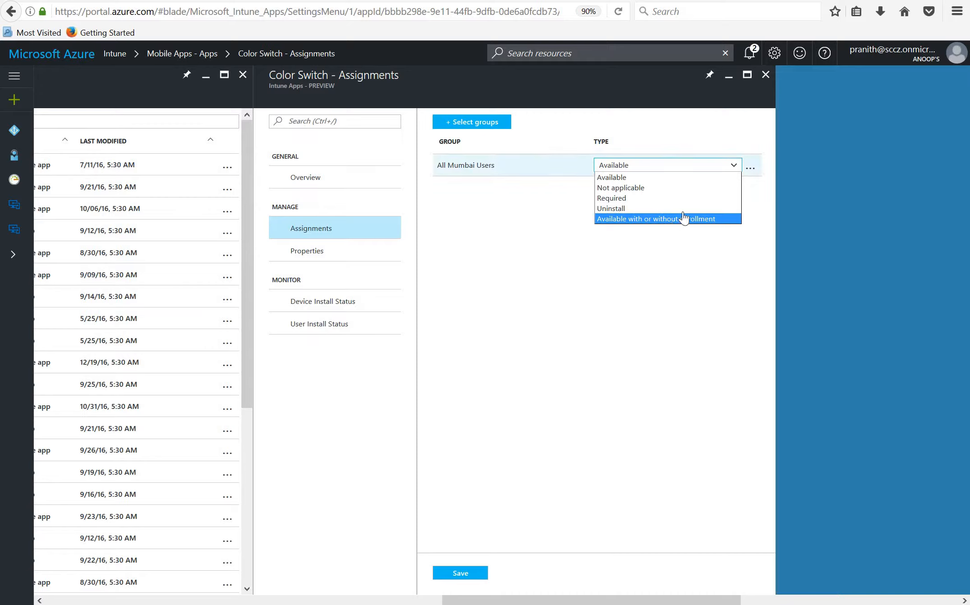
pyautogui.click(667, 168)
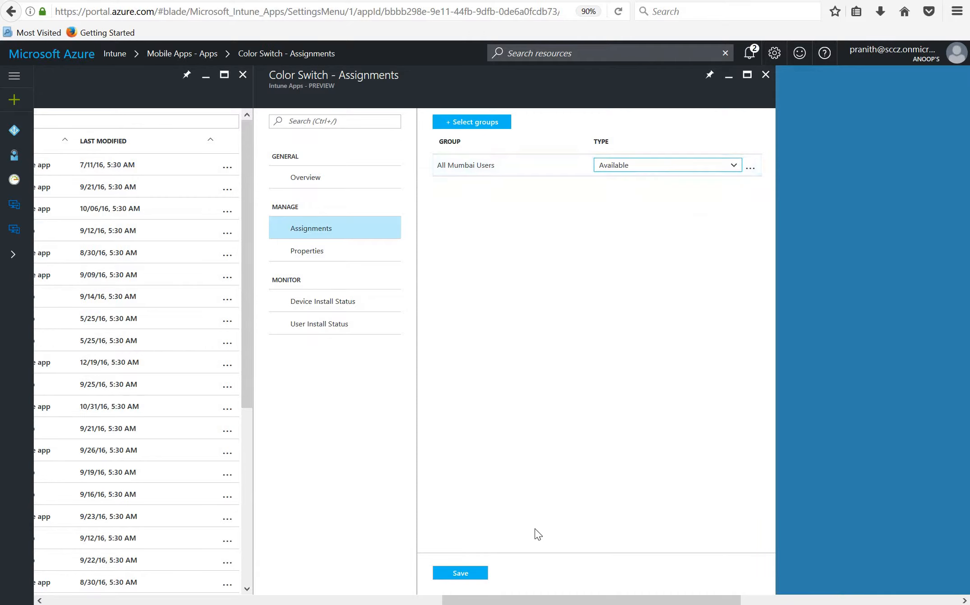
pyautogui.click(472, 572)
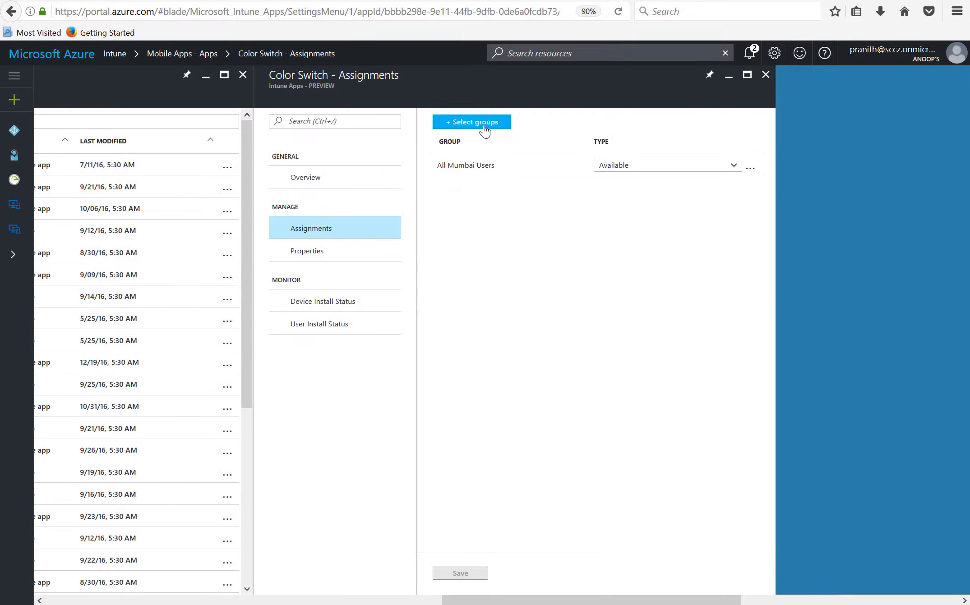
# Add the All Bangalore Users group to Color Switch's assignments with type Available and save
pyautogui.click(485, 130)
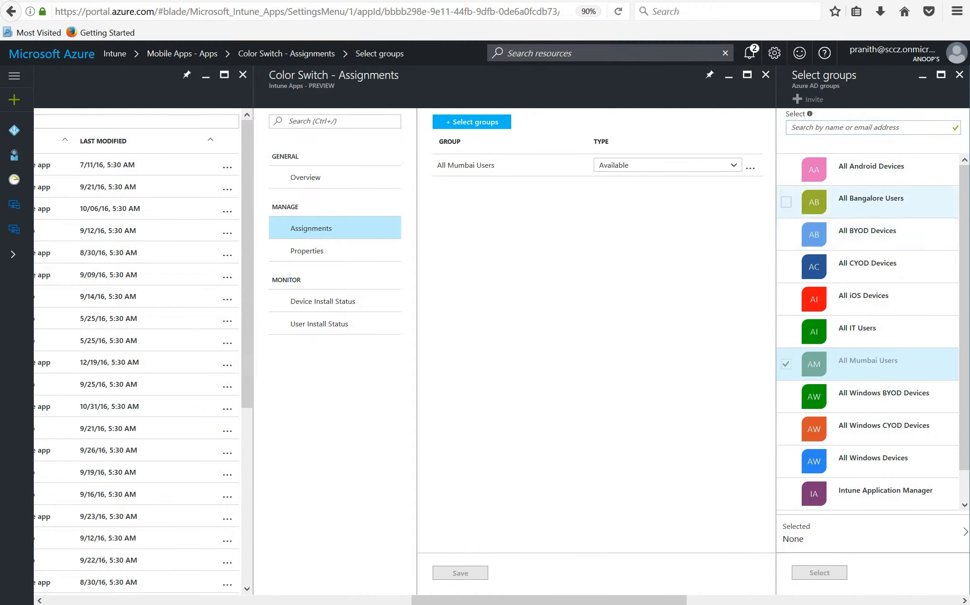
pyautogui.click(786, 201)
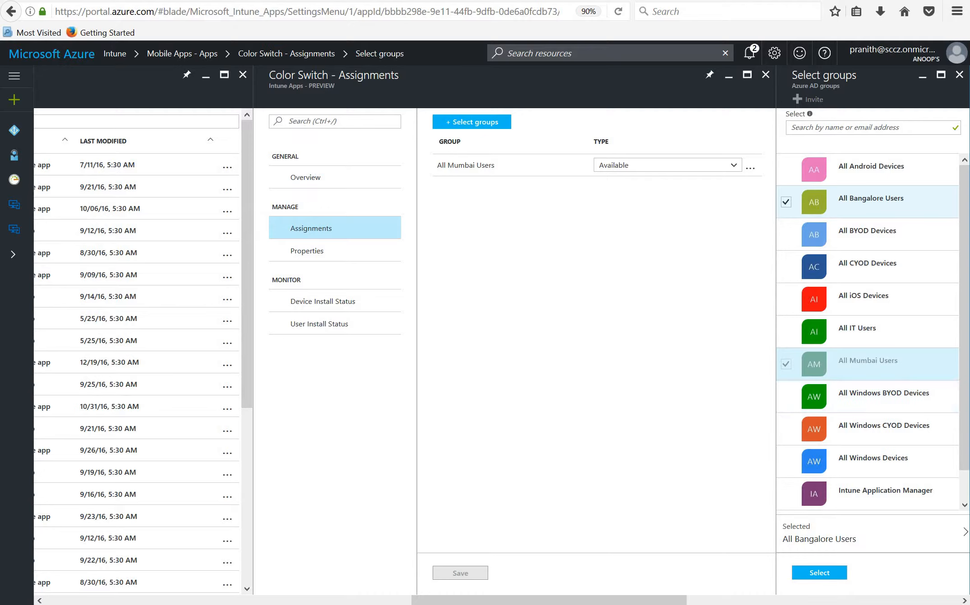
pyautogui.click(818, 572)
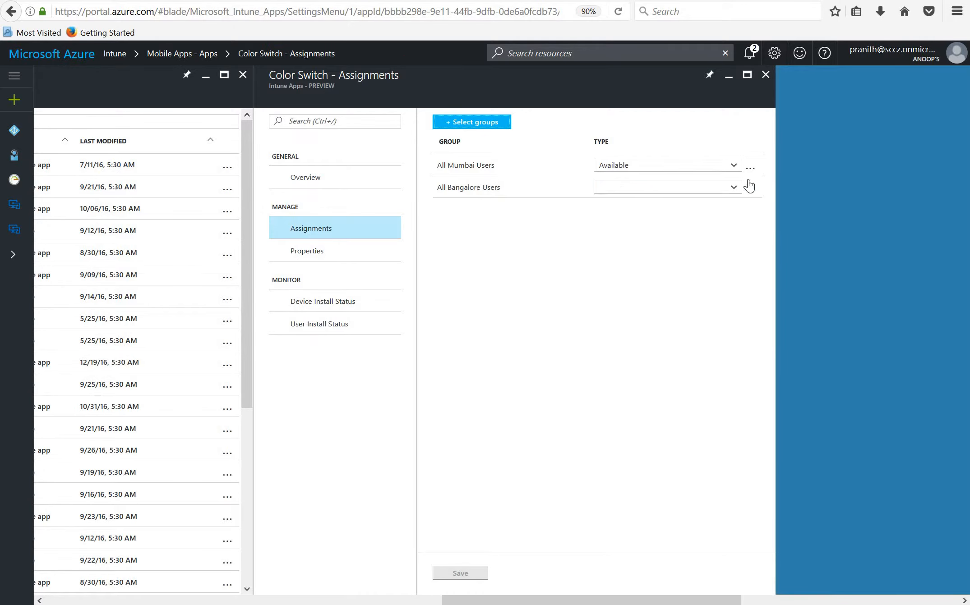
pyautogui.click(734, 189)
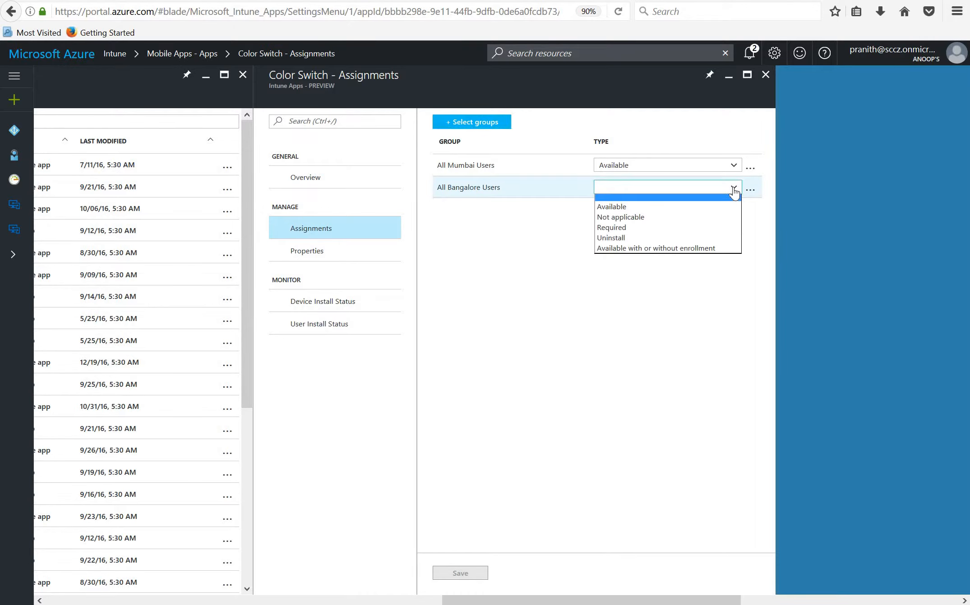
pyautogui.click(662, 207)
pyautogui.click(461, 573)
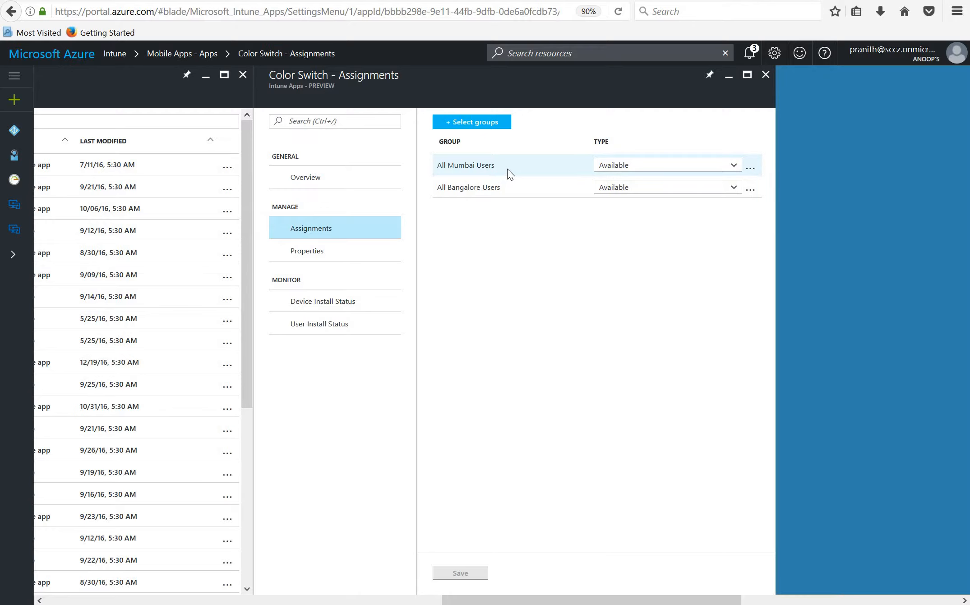
# Try to replace the app description of Dynamics CRM for Phones with "HI" in its properties, and close the edit form
pyautogui.click(766, 78)
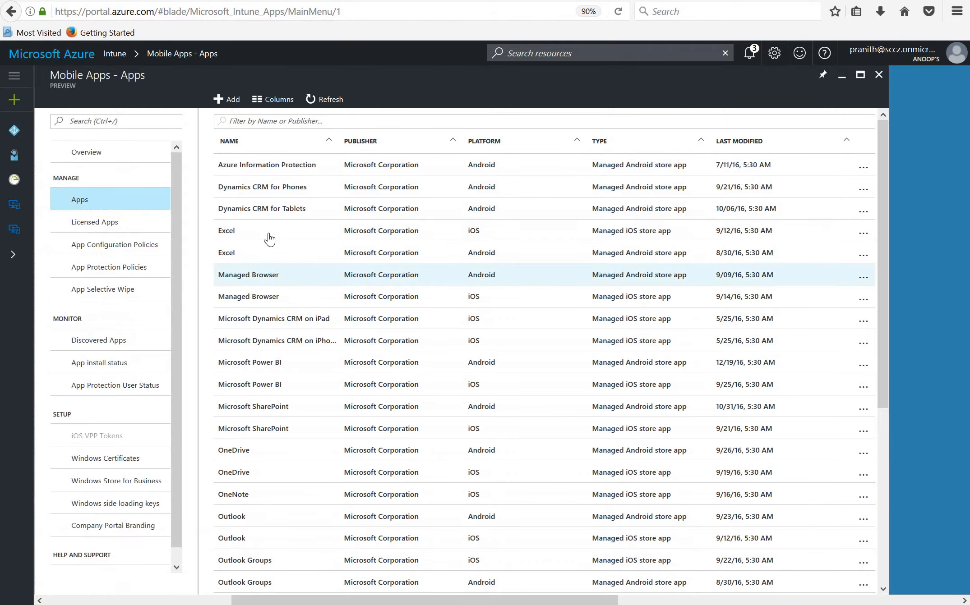
pyautogui.click(272, 192)
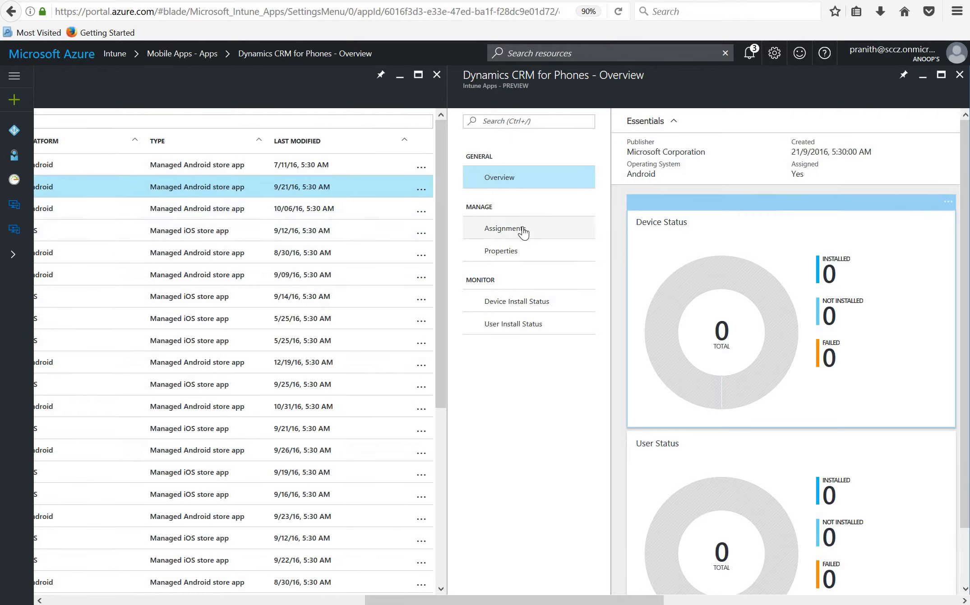
pyautogui.click(510, 251)
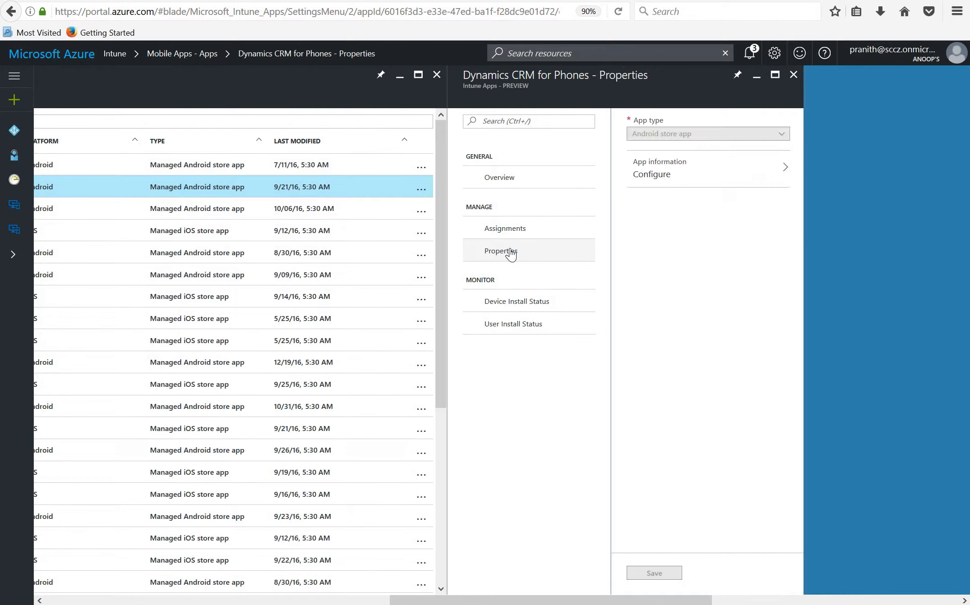
pyautogui.click(681, 168)
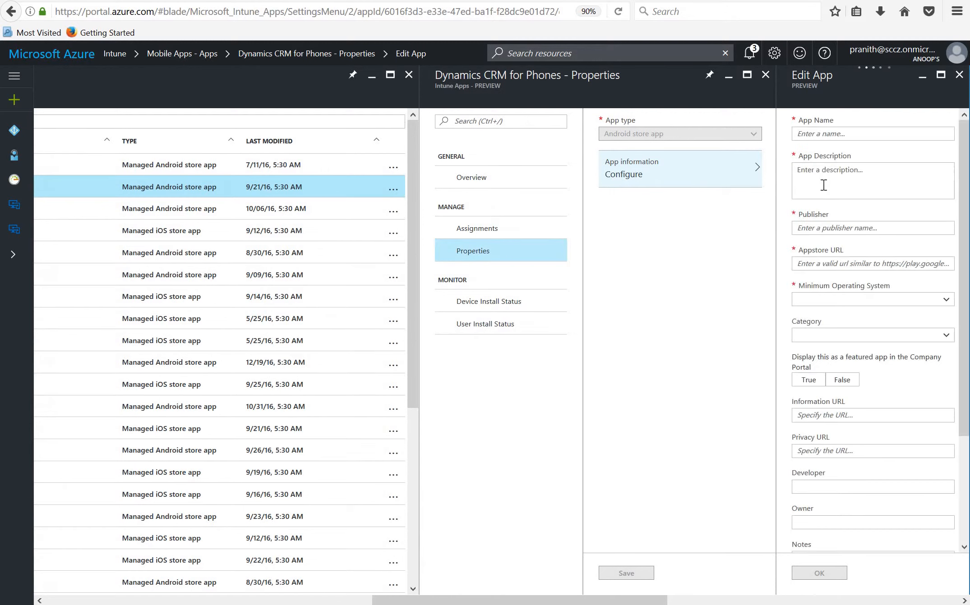
pyautogui.moveTo(855, 186); pyautogui.dragTo(752, 163)
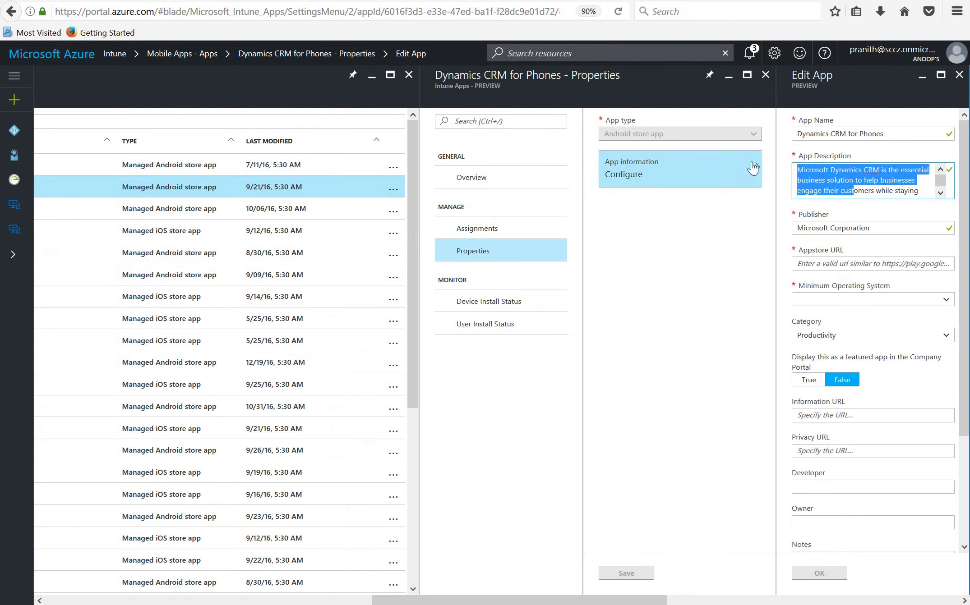
pyautogui.press('BackSpace')
pyautogui.hotkey('ctrl', 'a')
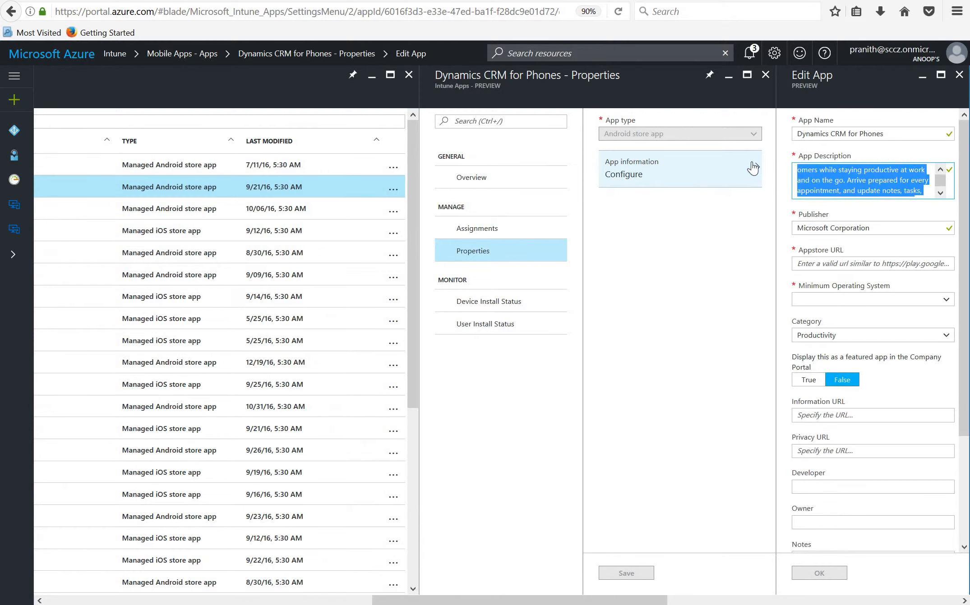
pyautogui.press('BackSpace')
pyautogui.write('HIU')
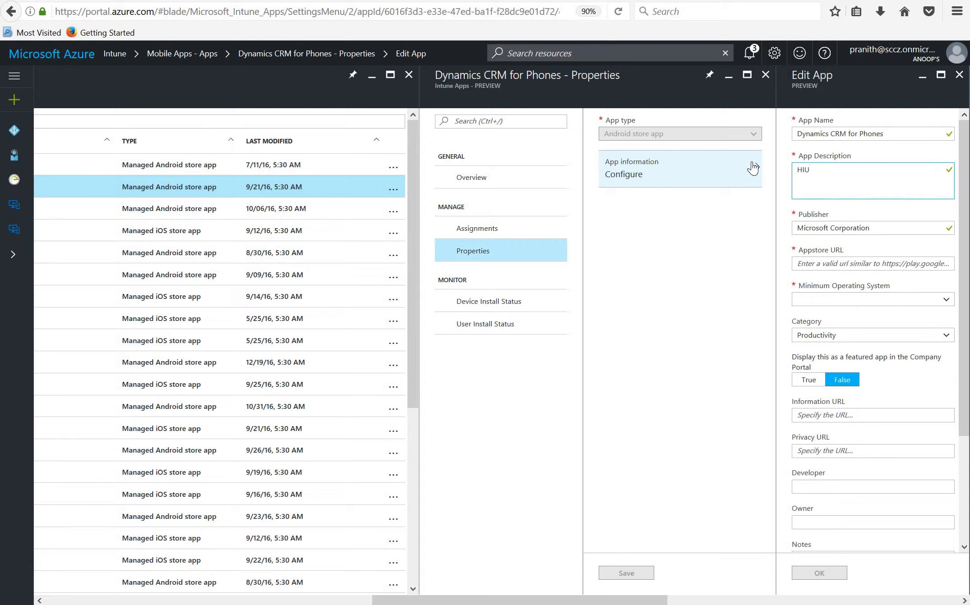
pyautogui.press('BackSpace')
pyautogui.click(829, 579)
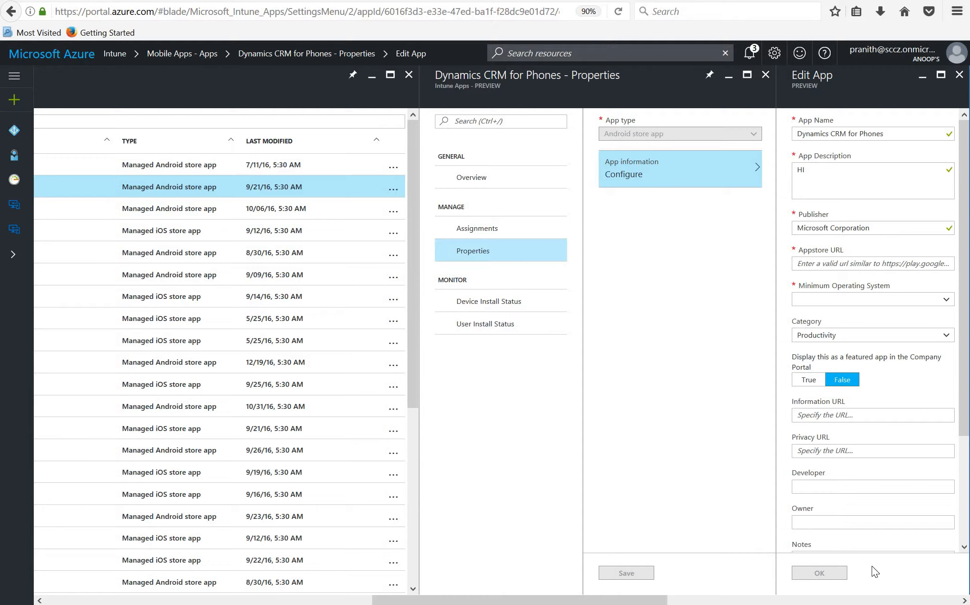
pyautogui.click(958, 75)
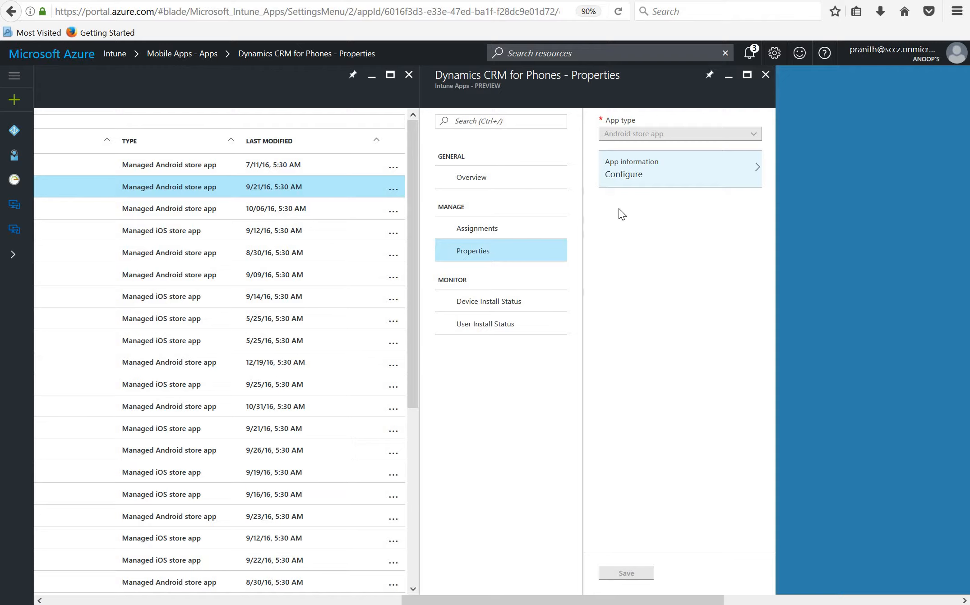
# Remove the All Mumbai Users and All Bangalore Users groups from Dynamics CRM for Phones' assignments
pyautogui.click(491, 231)
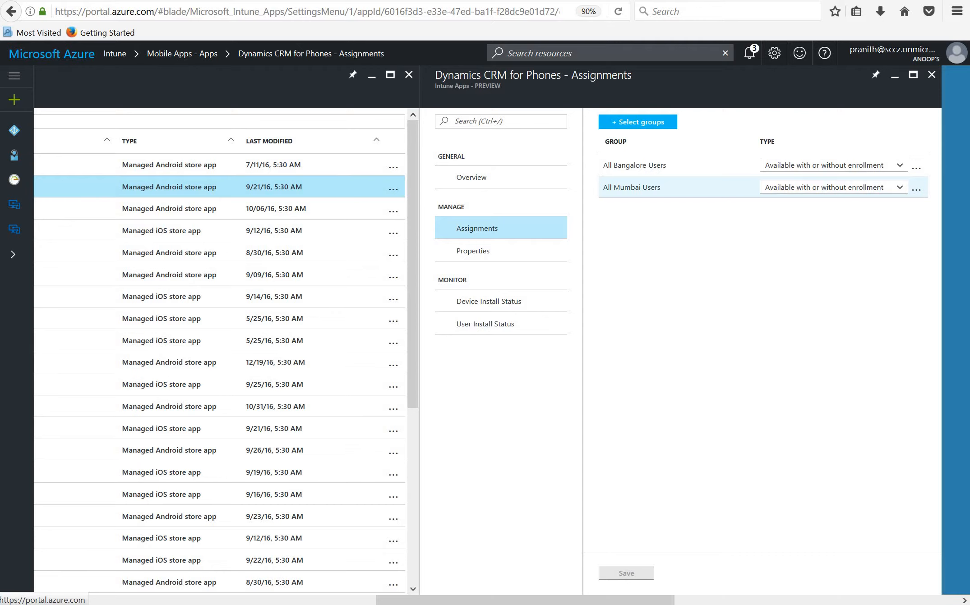
pyautogui.click(916, 189)
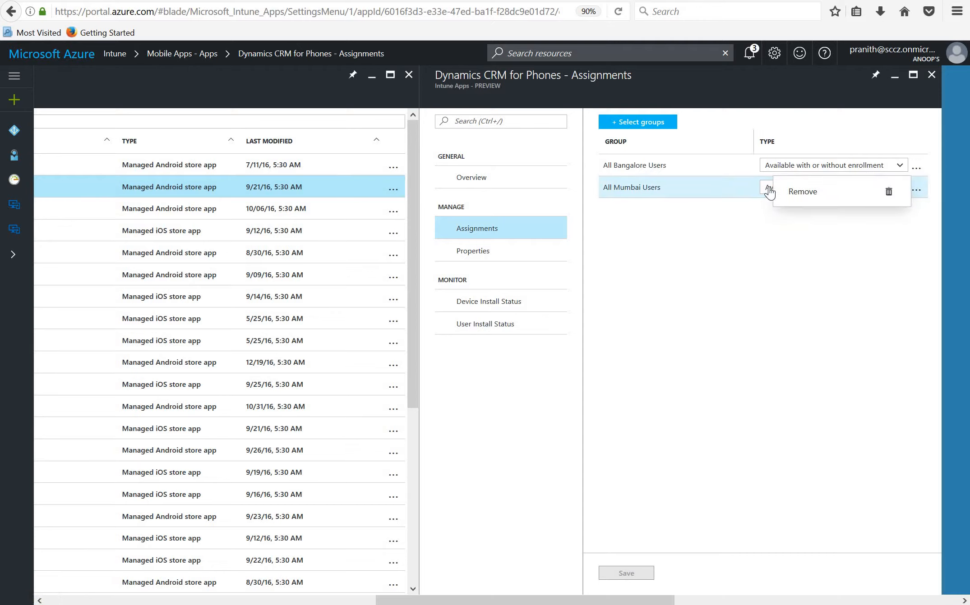
pyautogui.click(799, 190)
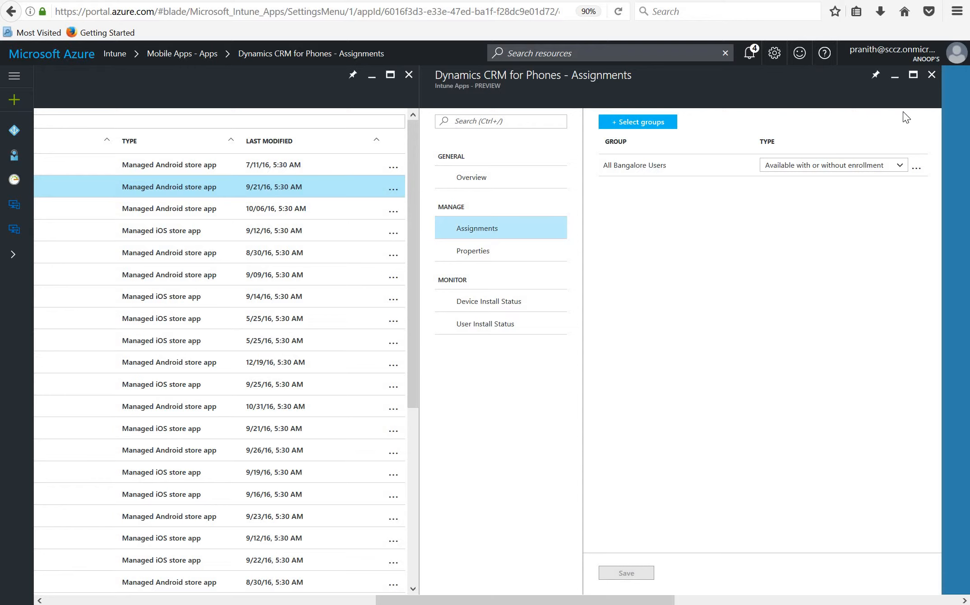
pyautogui.click(916, 170)
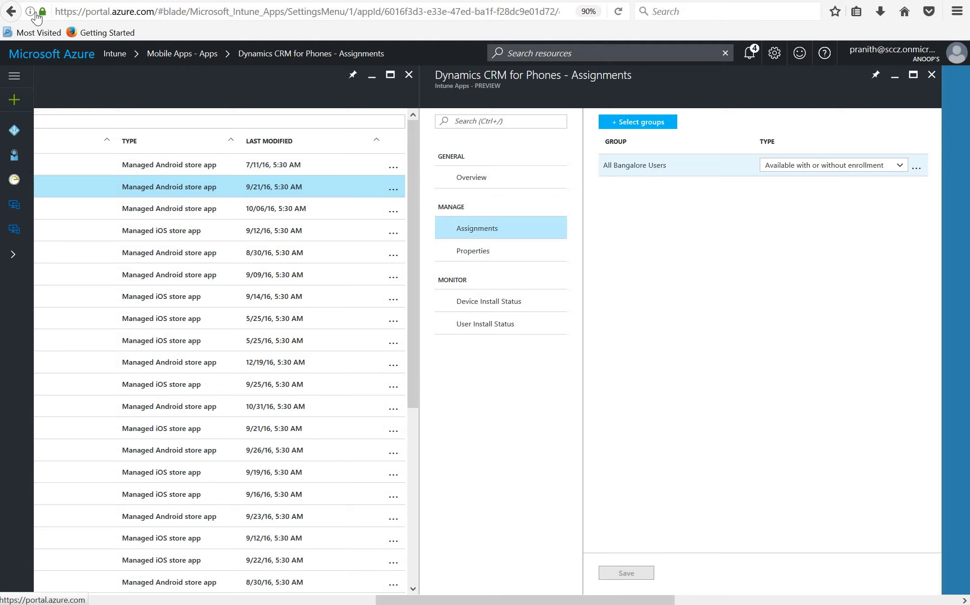
pyautogui.click(916, 168)
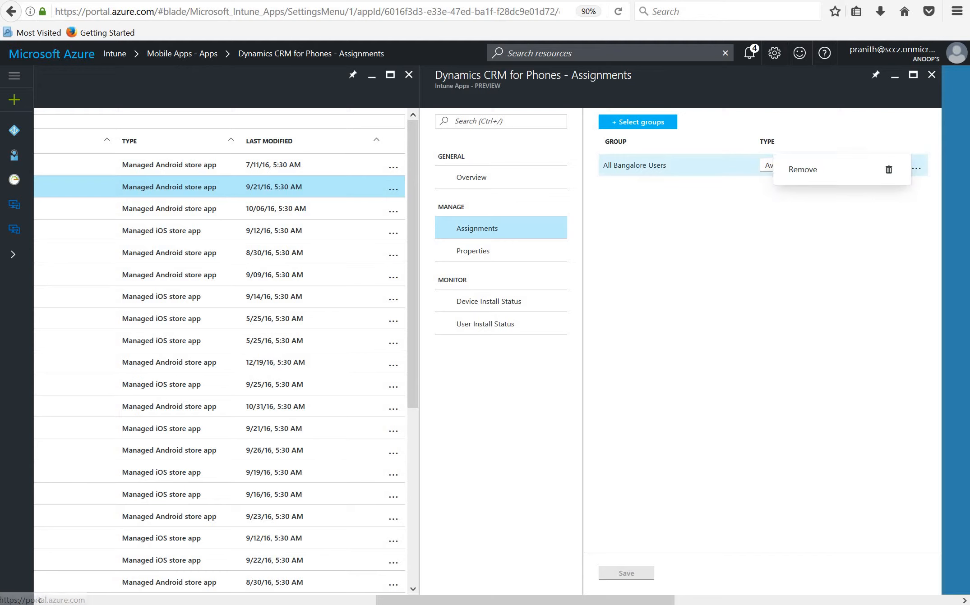
pyautogui.click(831, 172)
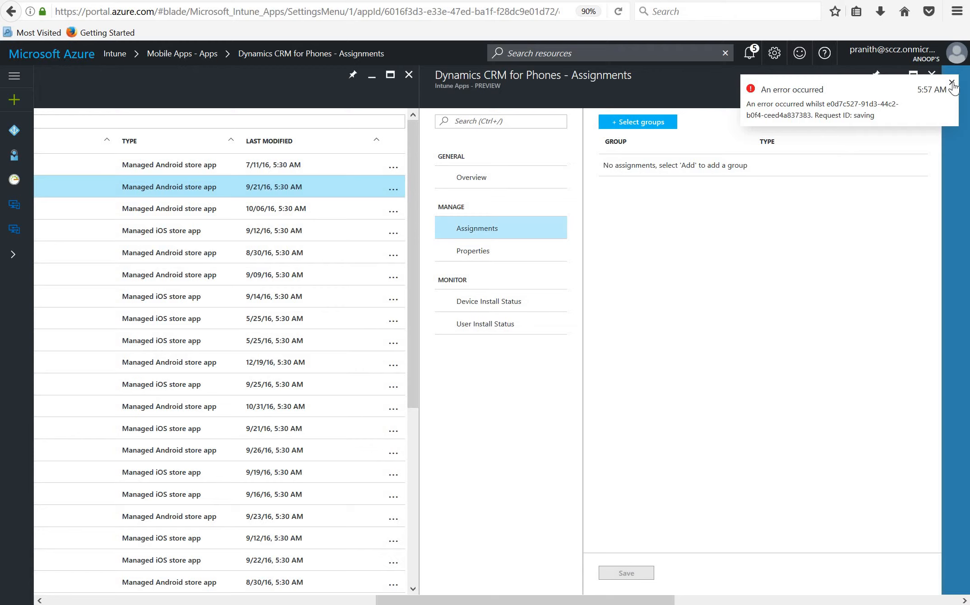
pyautogui.click(952, 84)
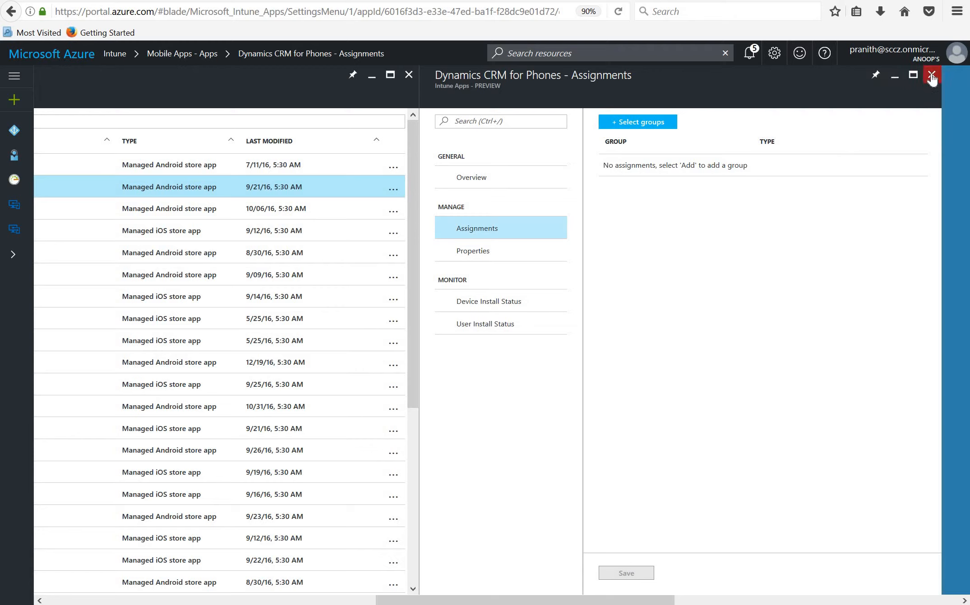
pyautogui.click(931, 74)
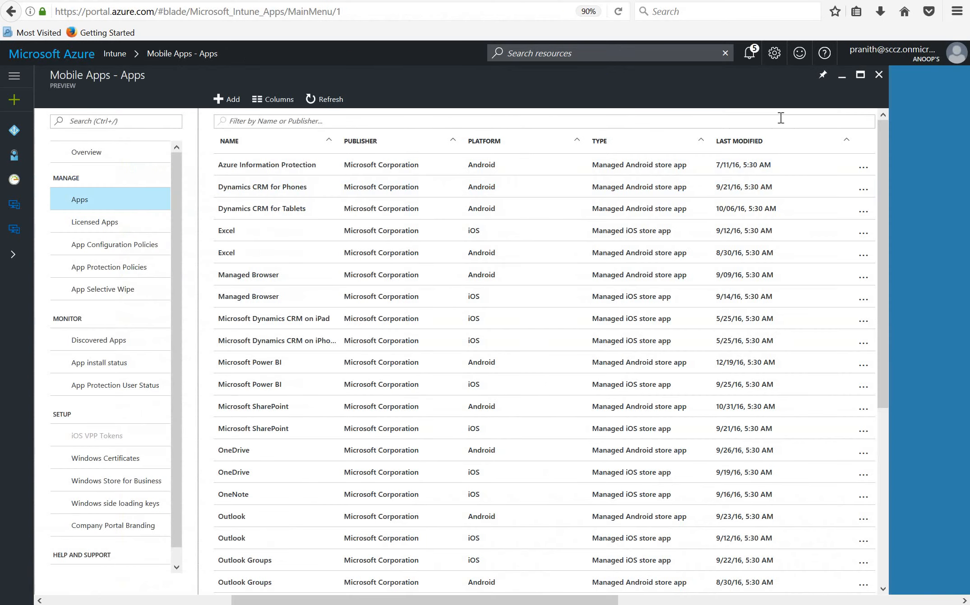
# Remove the All Mumbai Users group from Dynamics CRM for Tablets' assignments and return to the apps list
pyautogui.click(290, 216)
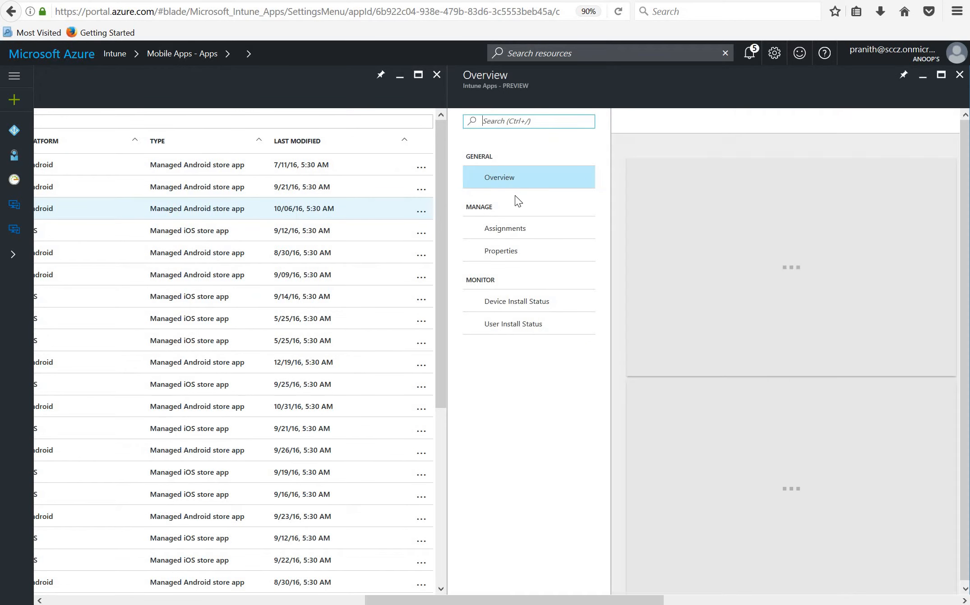
pyautogui.click(512, 230)
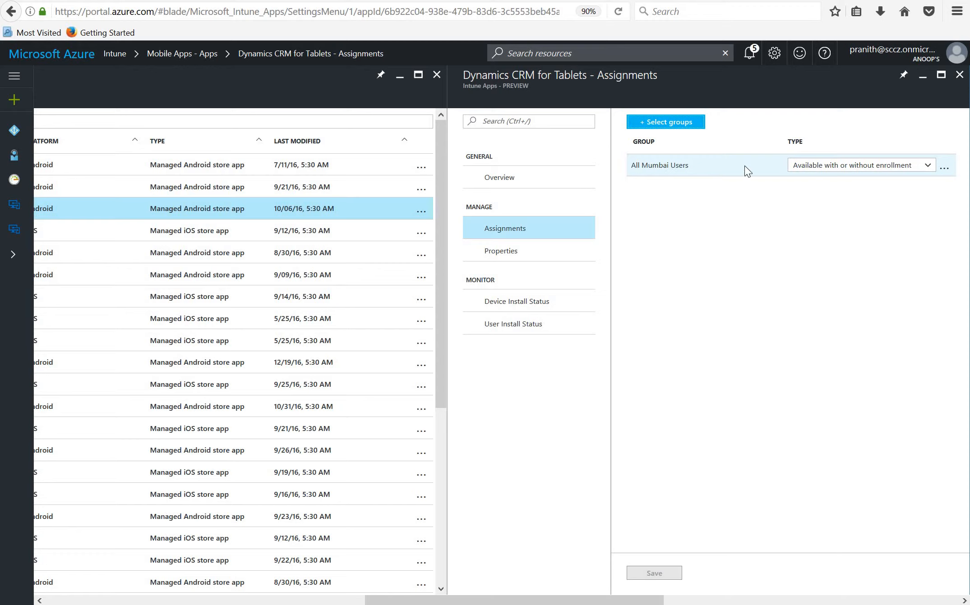
pyautogui.click(944, 169)
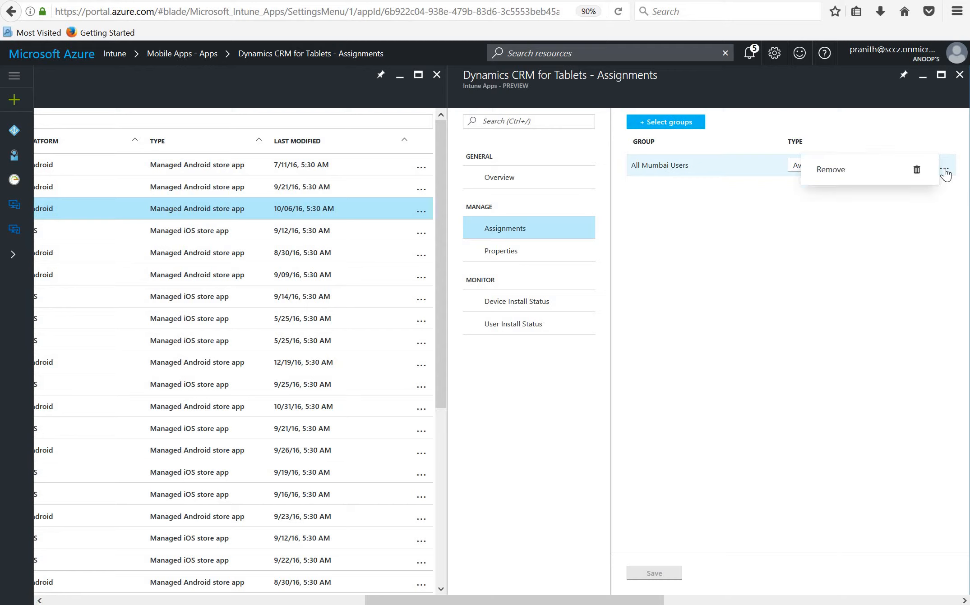
pyautogui.click(886, 168)
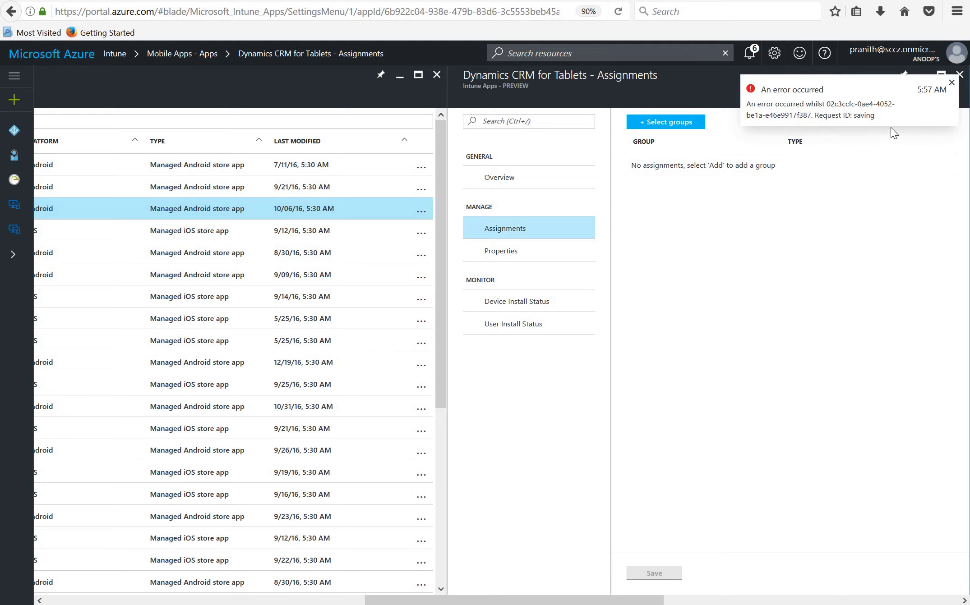
pyautogui.click(952, 84)
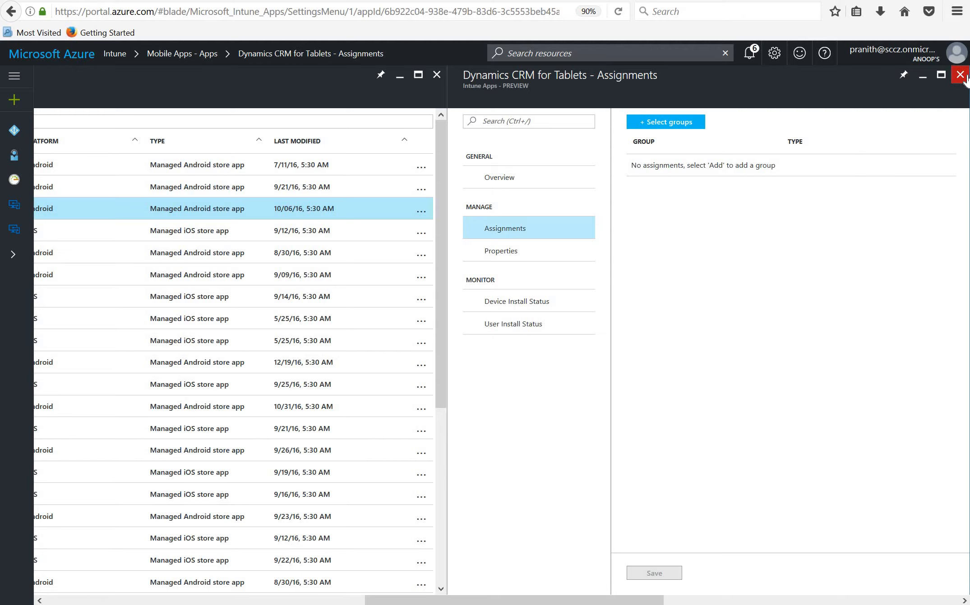
pyautogui.click(959, 75)
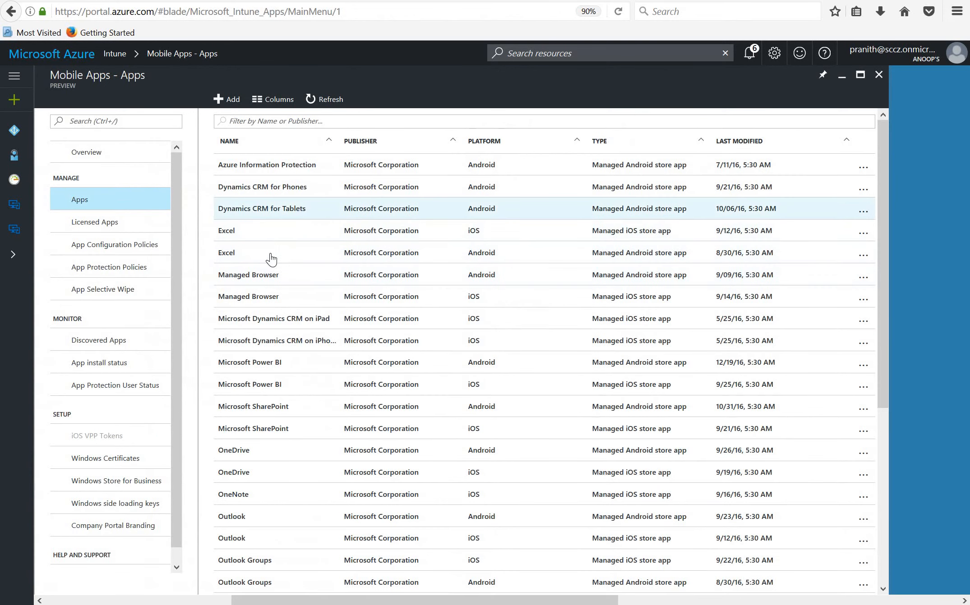
# Filter the apps list by "color" and delete the Color Switch app, confirming the deletion
pyautogui.click(278, 118)
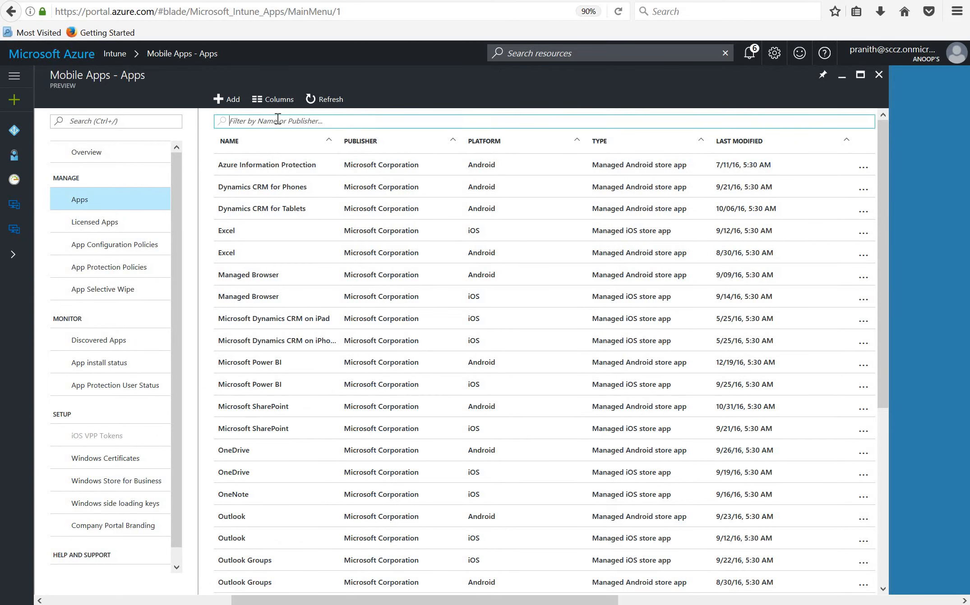
pyautogui.write('color')
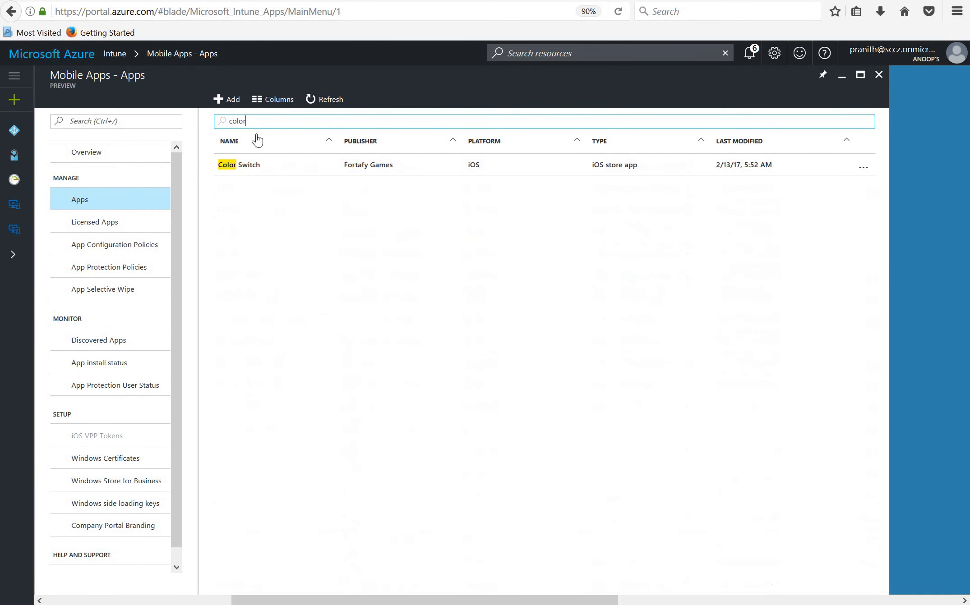
pyautogui.click(244, 168)
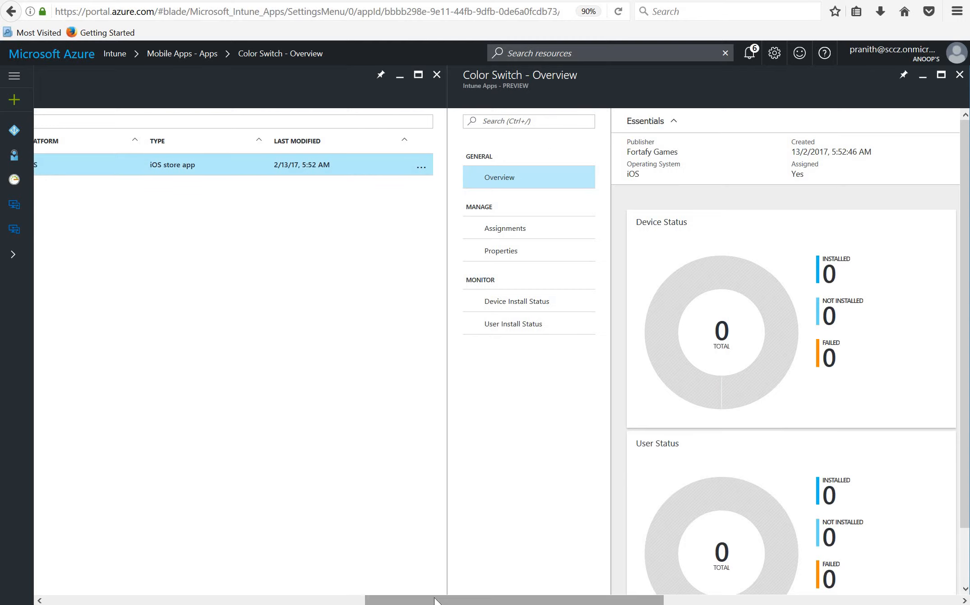
pyautogui.hscroll(-5, 349, 585)
pyautogui.rightClick(116, 167)
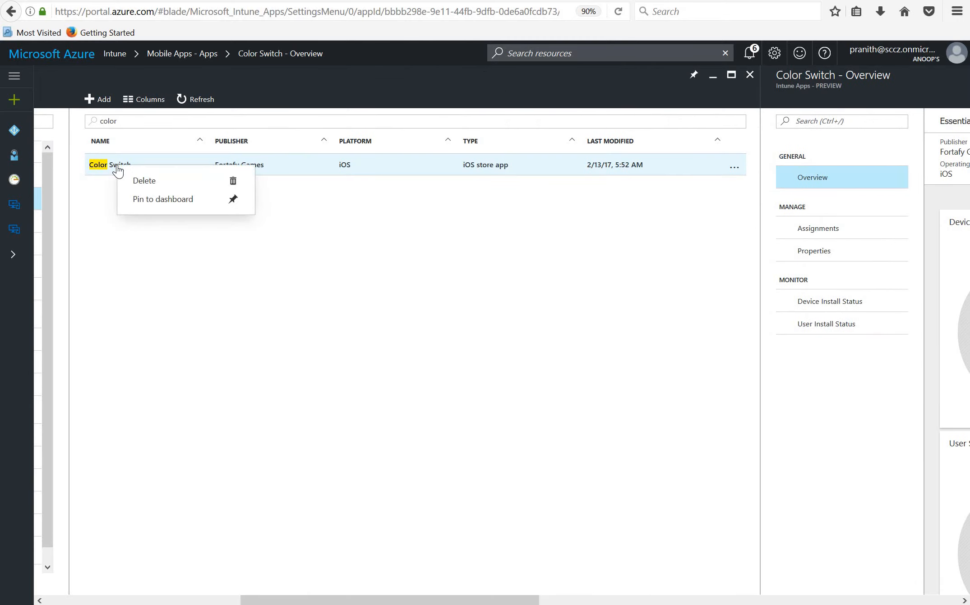
pyautogui.click(146, 181)
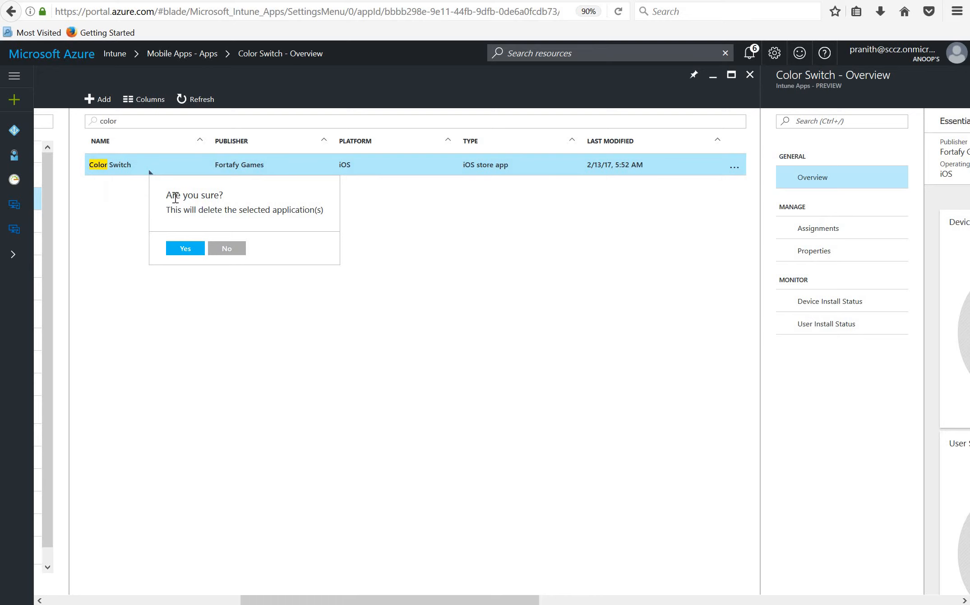
pyautogui.click(185, 249)
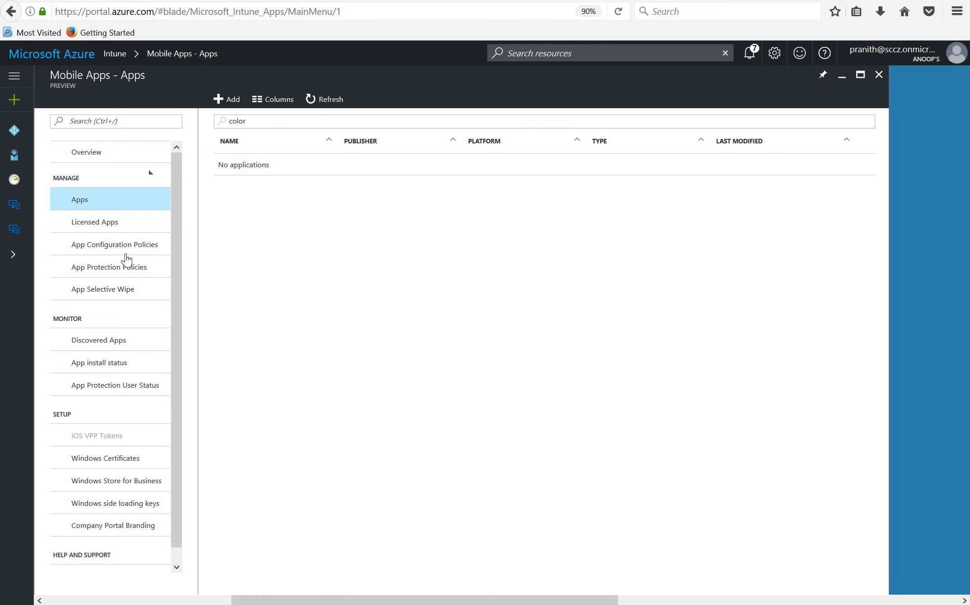
# Try to add an app under Licensed Apps, and view the app configuration policies
pyautogui.click(96, 223)
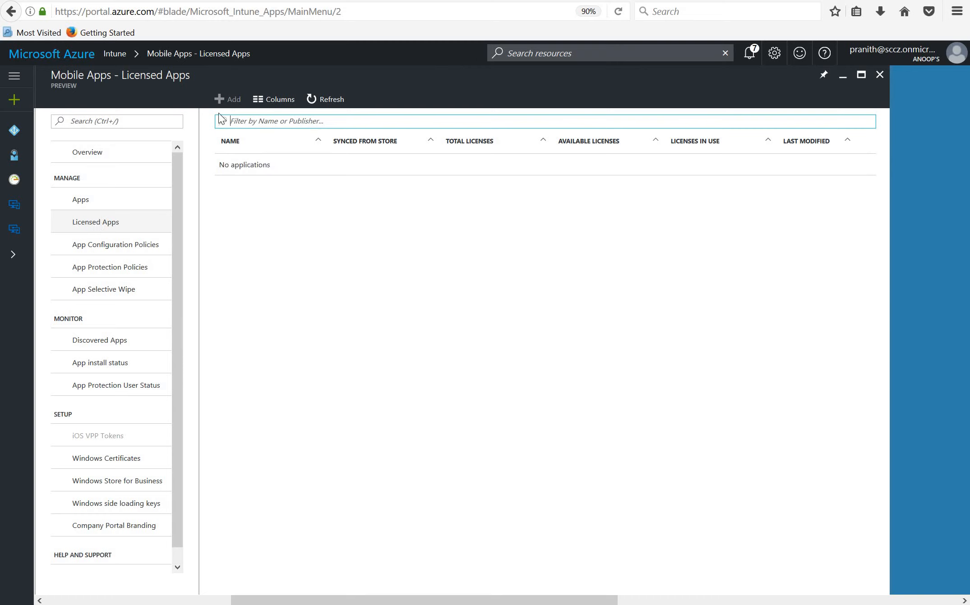
pyautogui.doubleClick(232, 100)
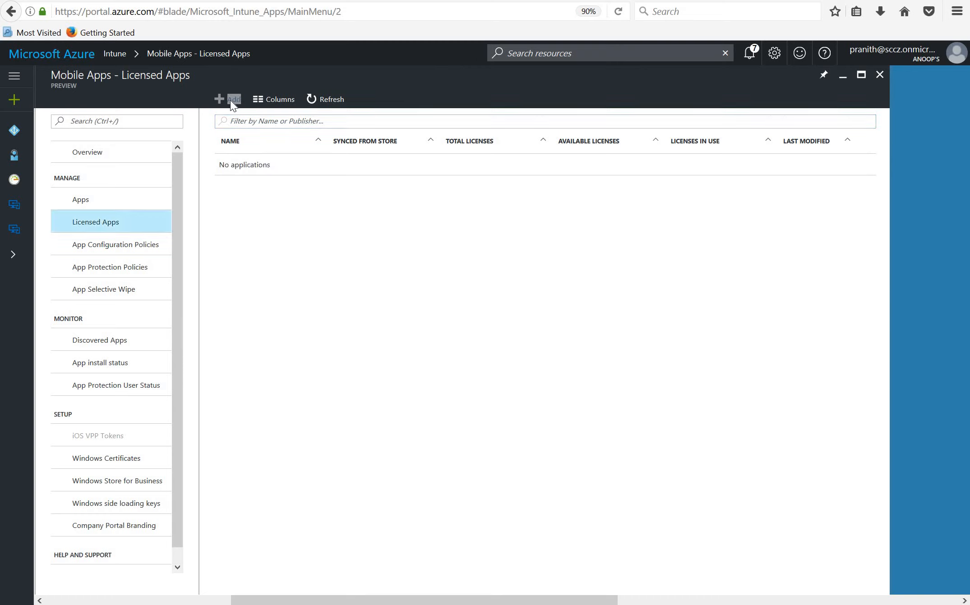
pyautogui.click(123, 249)
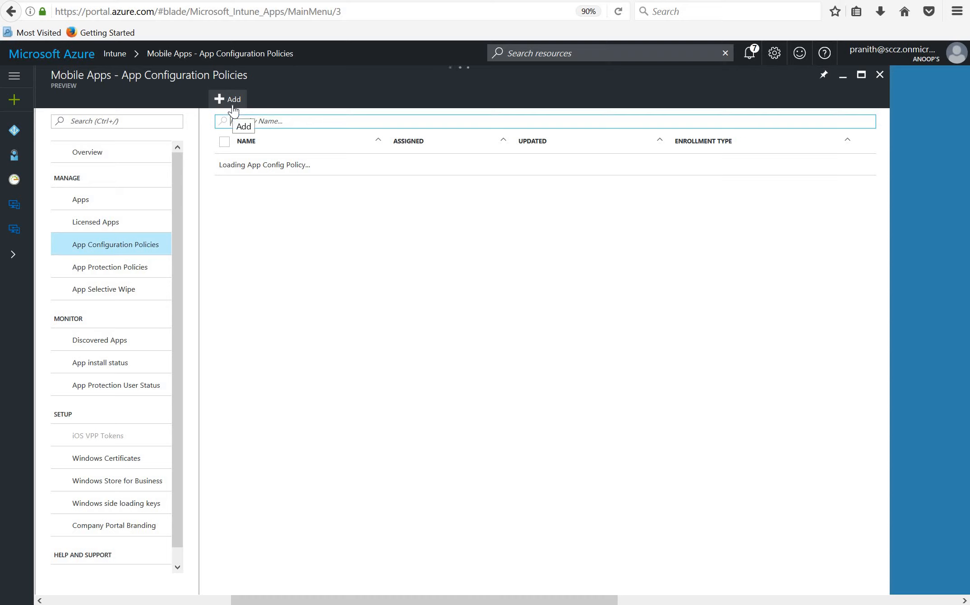
# Review the app protection policies and the form for adding one, and close the form without creating a policy
pyautogui.click(118, 271)
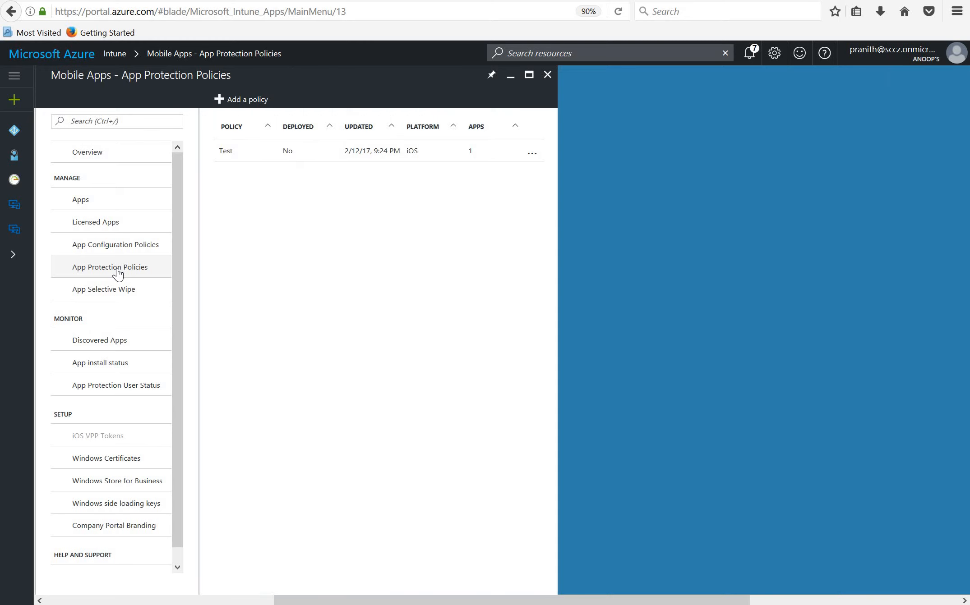
pyautogui.click(246, 100)
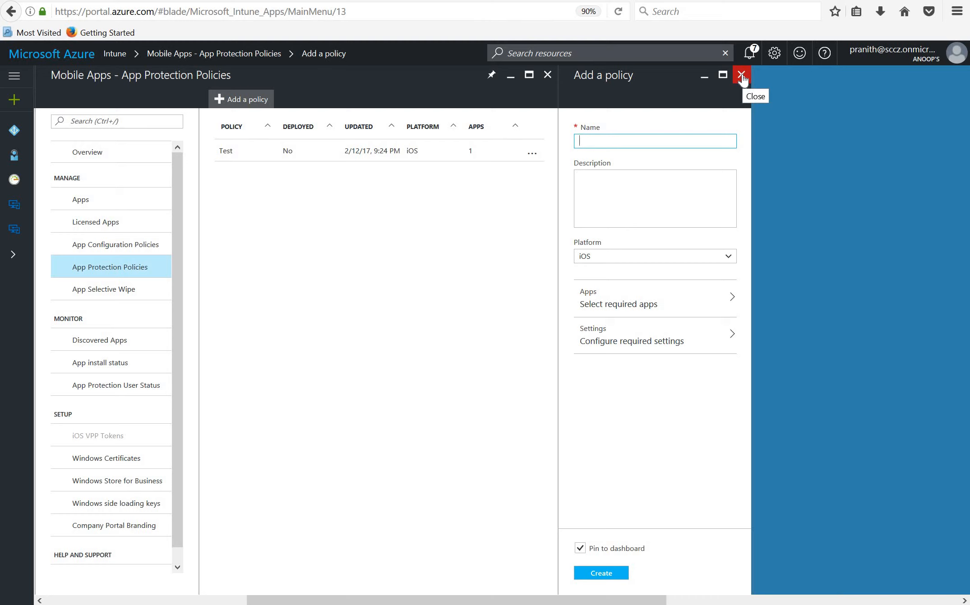
pyautogui.click(742, 77)
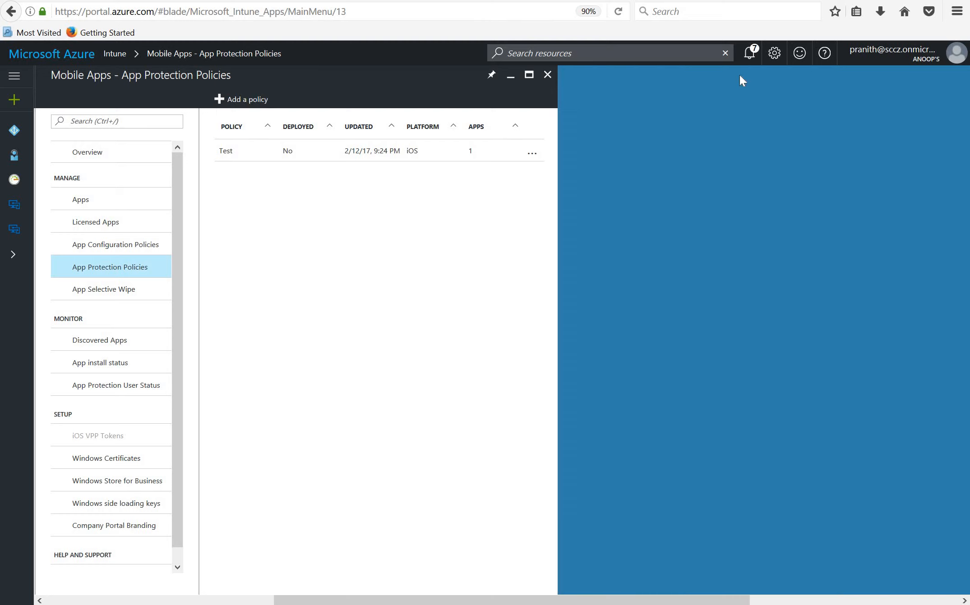
# Reopen app management from the Intune overview and try to switch the Windows Store for Business sync setting between Disable and Enable
pyautogui.click(548, 75)
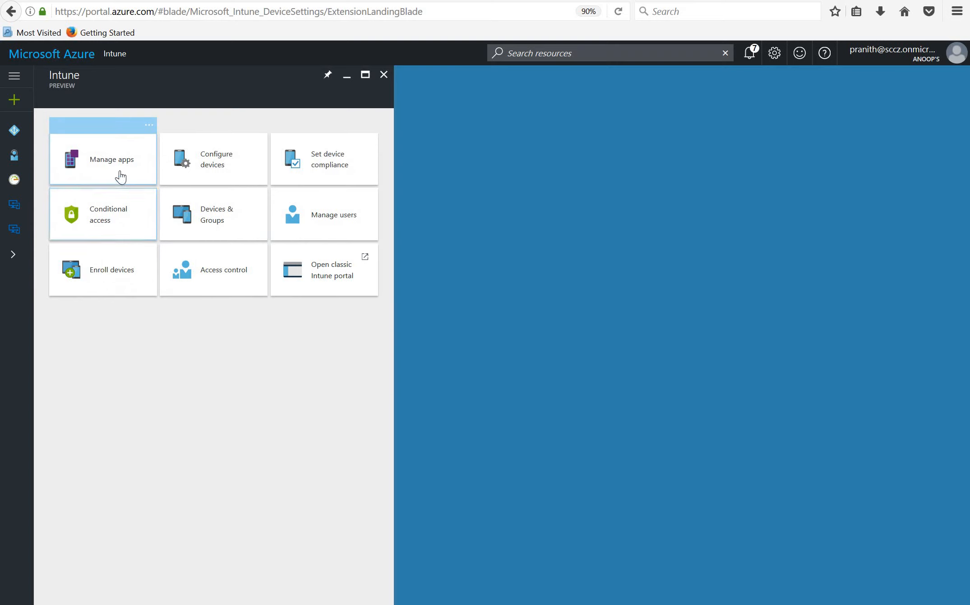
pyautogui.click(111, 163)
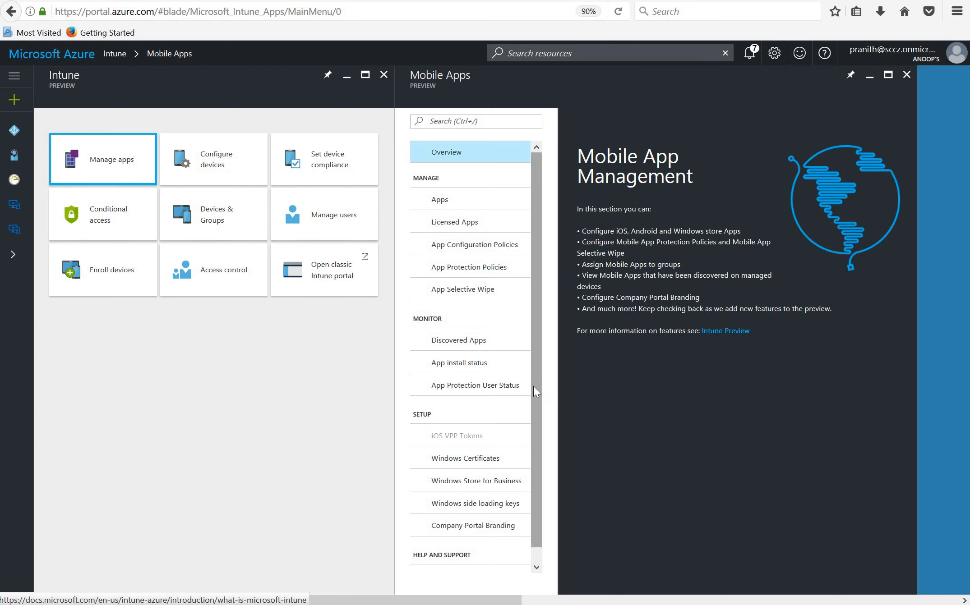
pyautogui.scroll(-1, 478, 469)
pyautogui.click(477, 468)
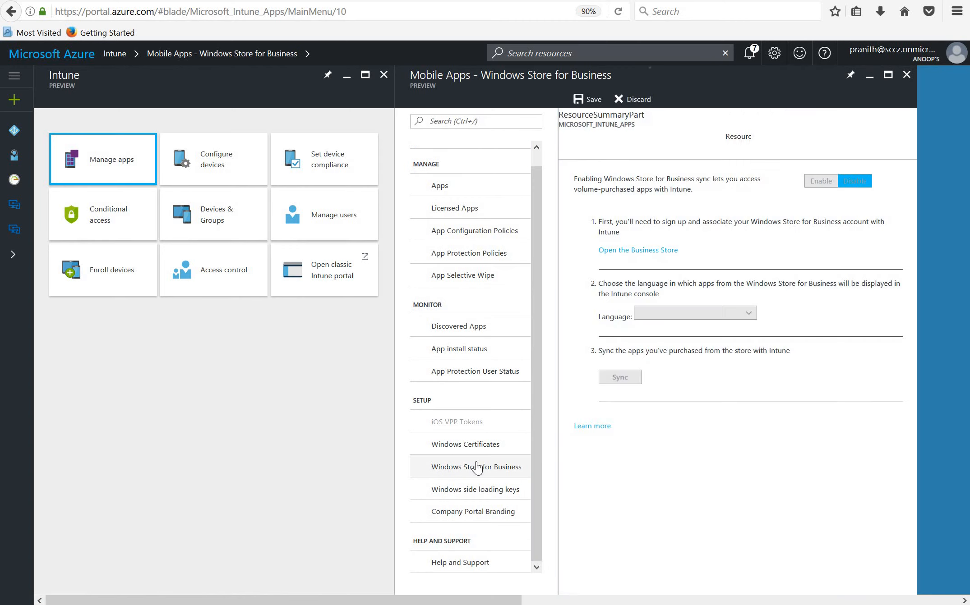
pyautogui.doubleClick(855, 181)
pyautogui.click(823, 178)
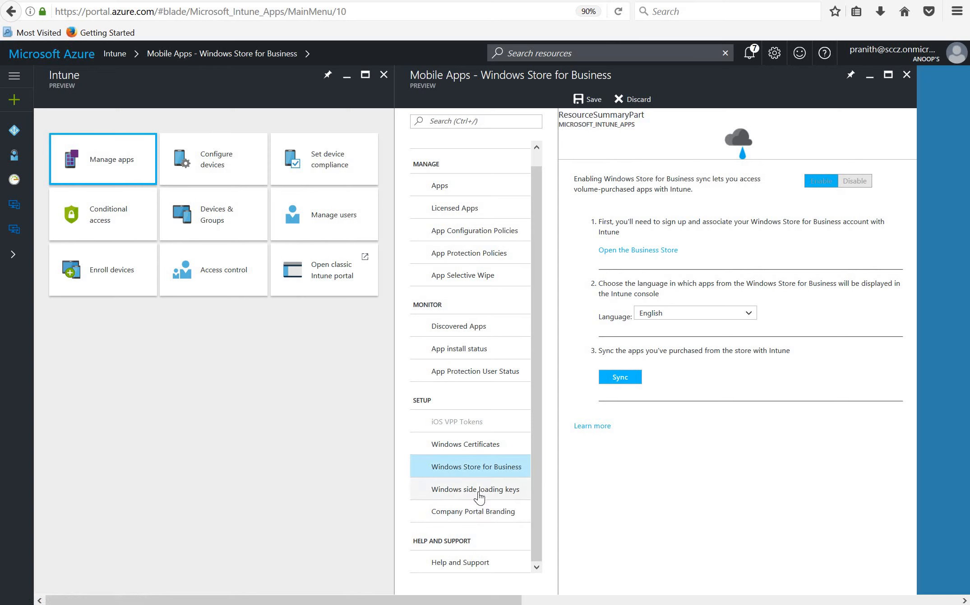
# Check access to Company Portal Branding, and start a new wipe request under App Selective Wipe
pyautogui.click(475, 514)
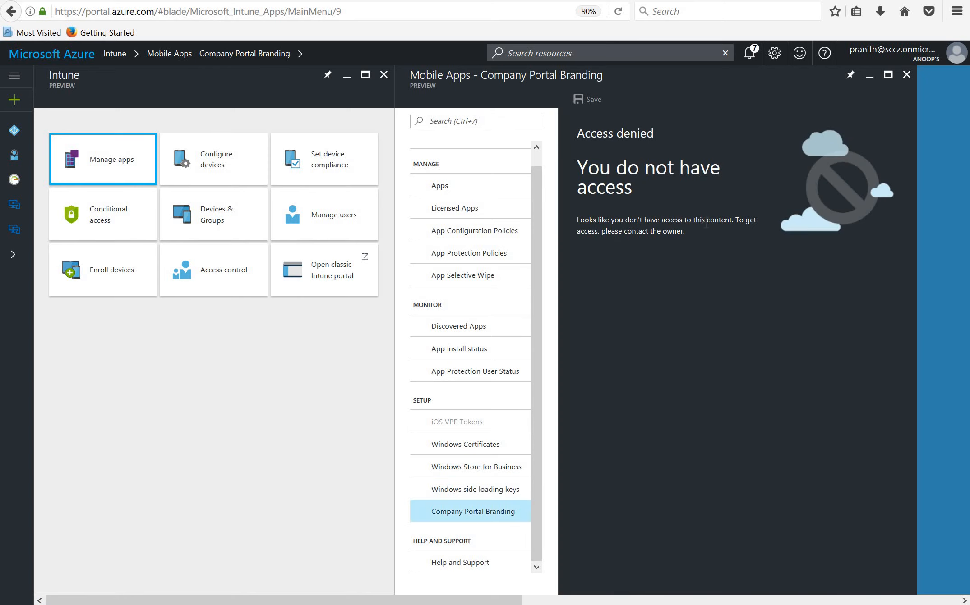
pyautogui.click(462, 278)
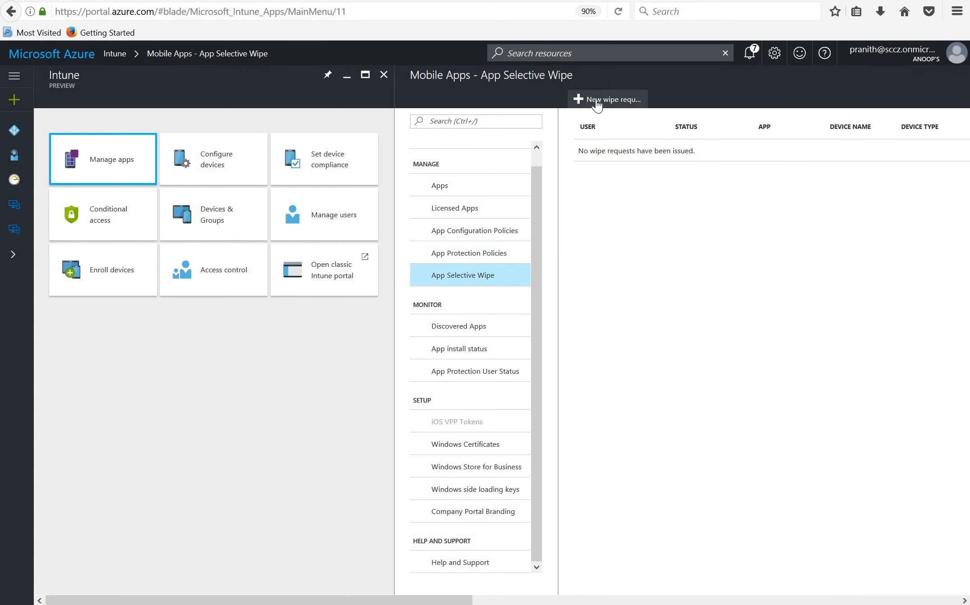
pyautogui.click(596, 102)
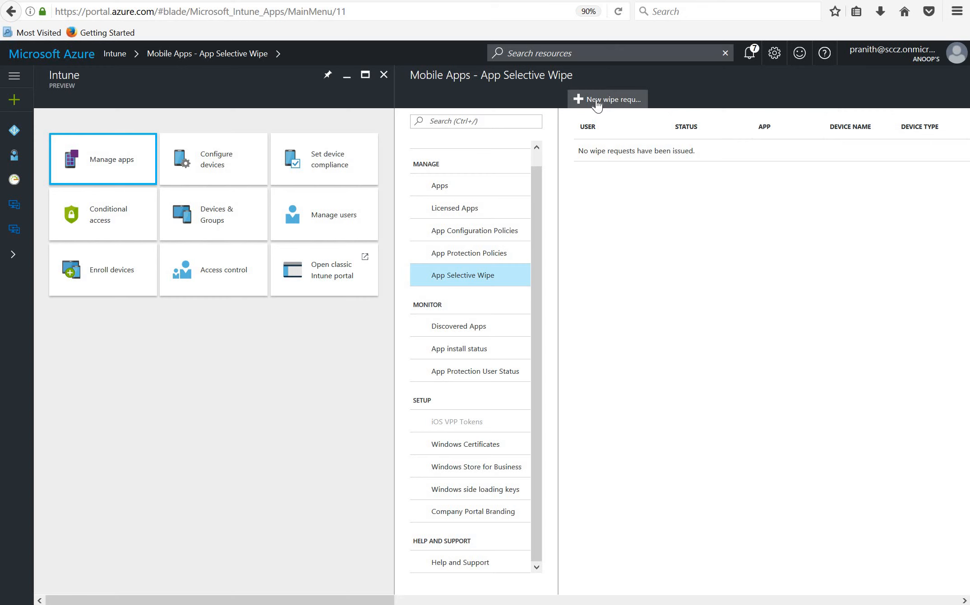